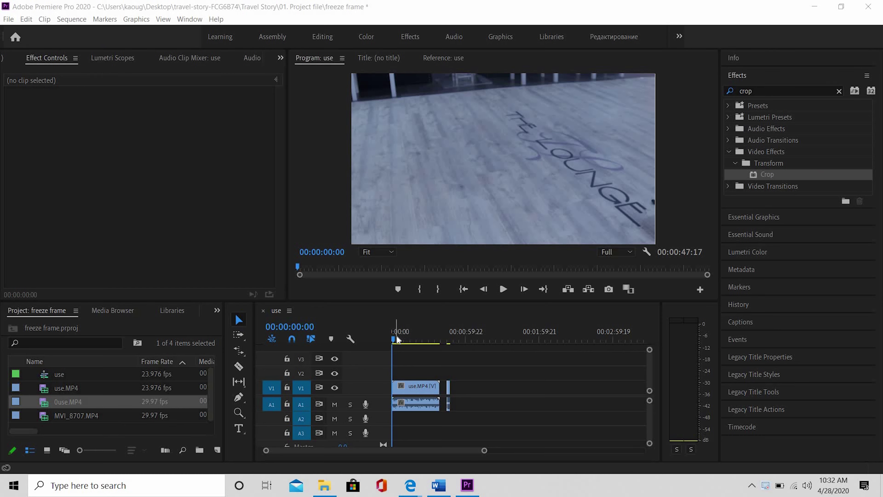
- Scrub the playhead through the start of use.MP4 in the use sequence
{"action": "left_click_drag", "start_coordinate": [393, 338], "coordinate": [434, 347]}
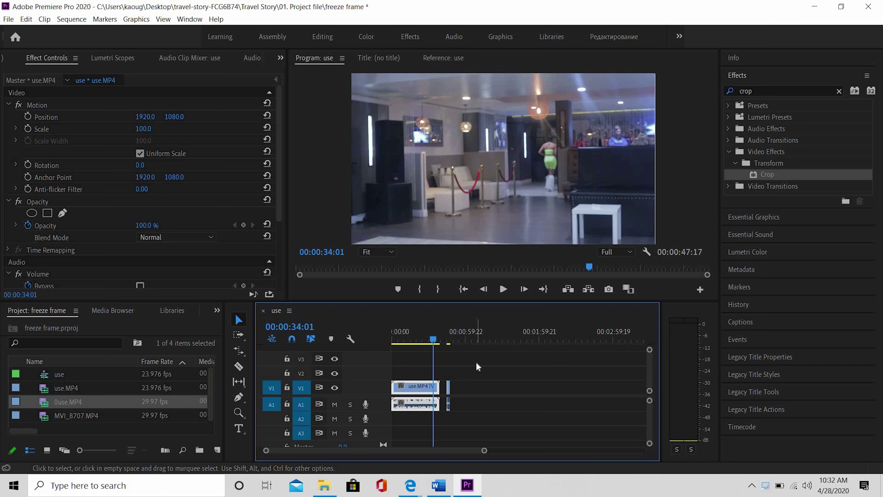
- Unlink use.MP4's video on V1 from its audio on A1
{"action": "left_click_drag", "start_coordinate": [476, 363], "coordinate": [417, 407]}
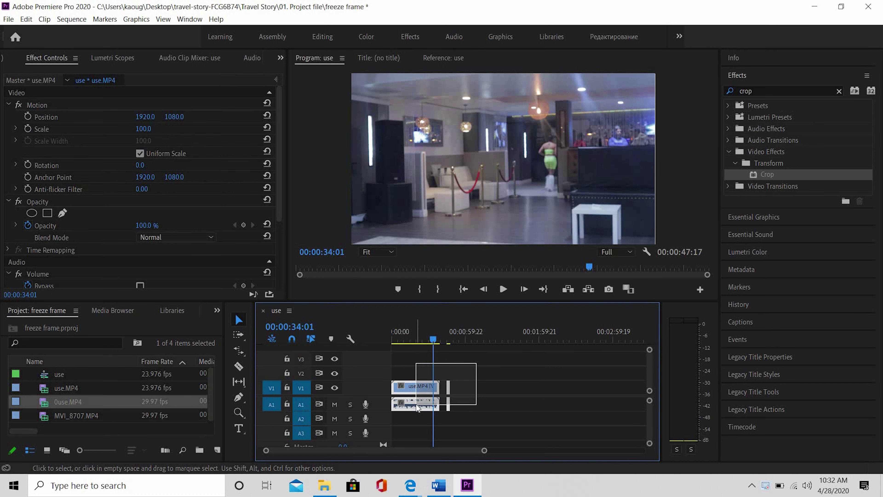
{"action": "right_click", "coordinate": [420, 383]}
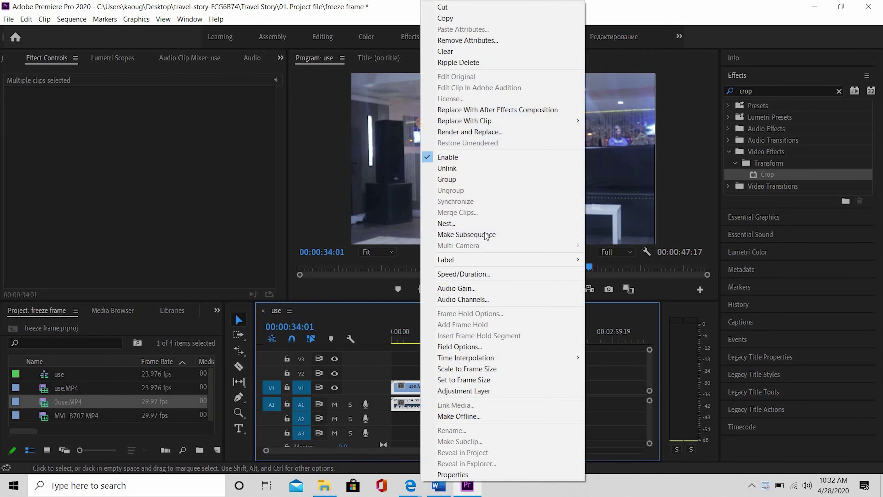
{"action": "left_click", "coordinate": [459, 171]}
- Delete the use.MP4 and 0use.MP4 audio clips from A1, leaving A1 empty
{"action": "left_click", "coordinate": [413, 405]}
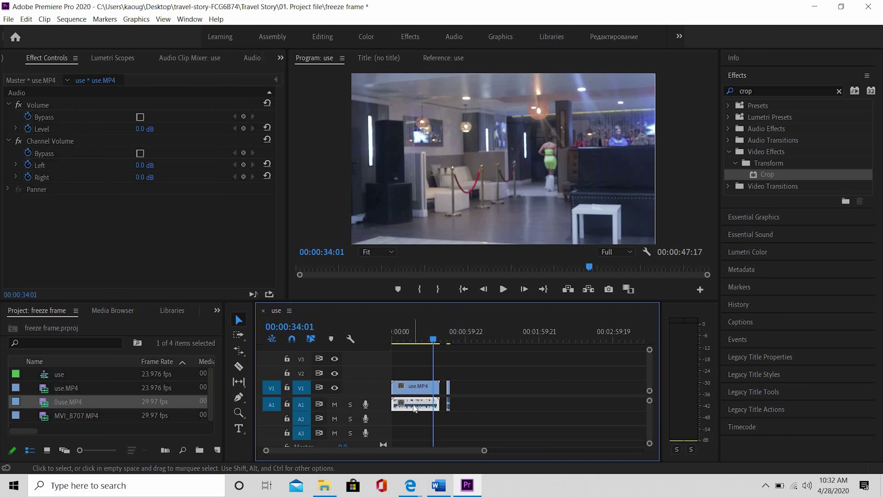
{"action": "key", "text": "Delete"}
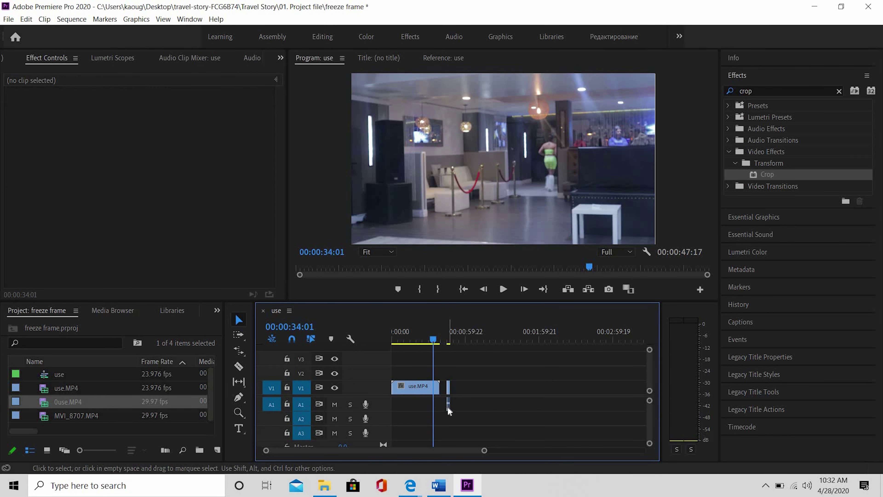
{"action": "left_click", "coordinate": [448, 406]}
{"action": "key", "text": "Delete"}
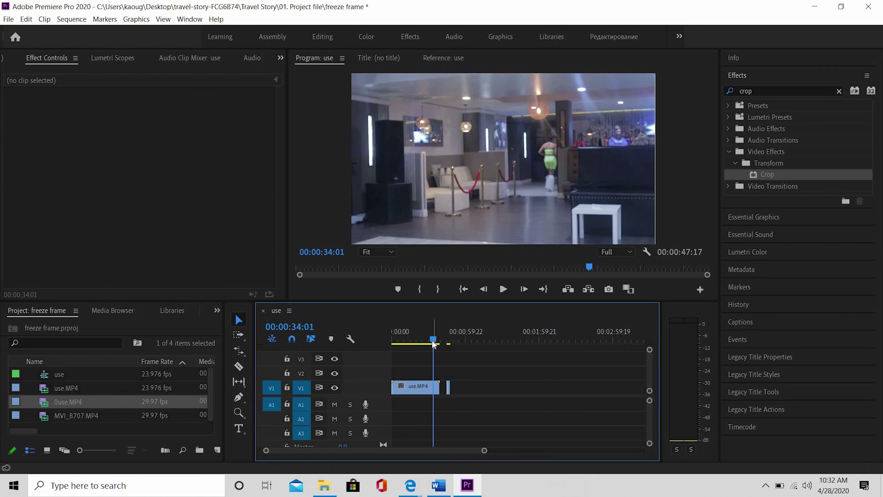
{"action": "mouse_move", "coordinate": [394, 365]}
{"action": "left_mouse_down"}
{"action": "mouse_move", "coordinate": [412, 363]}
{"action": "mouse_move", "coordinate": [404, 361]}
{"action": "left_mouse_up"}
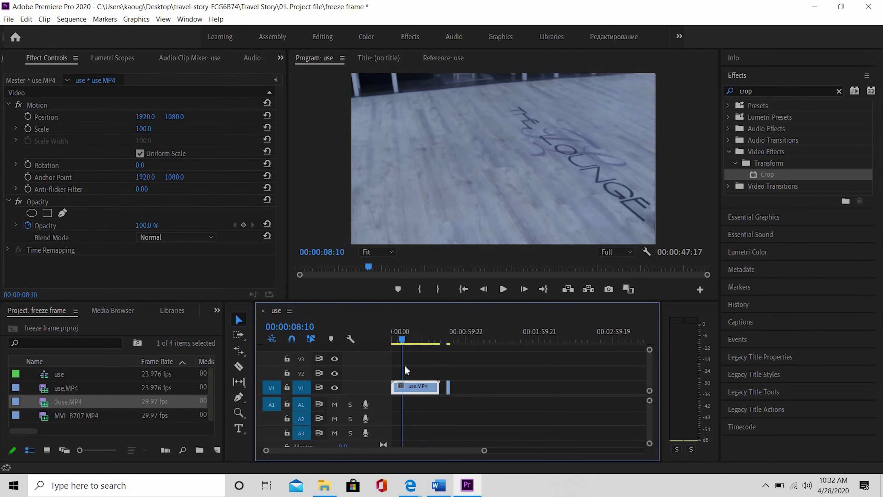
- Split use.MP4 at 00:00:06:13 with the Razor tool
{"action": "left_click_drag", "start_coordinate": [400, 364], "coordinate": [399, 363]}
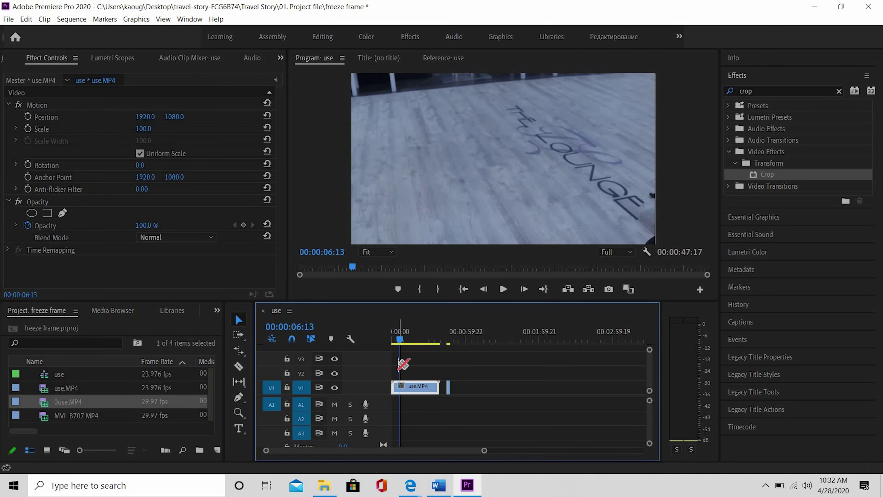
{"action": "key", "text": "c"}
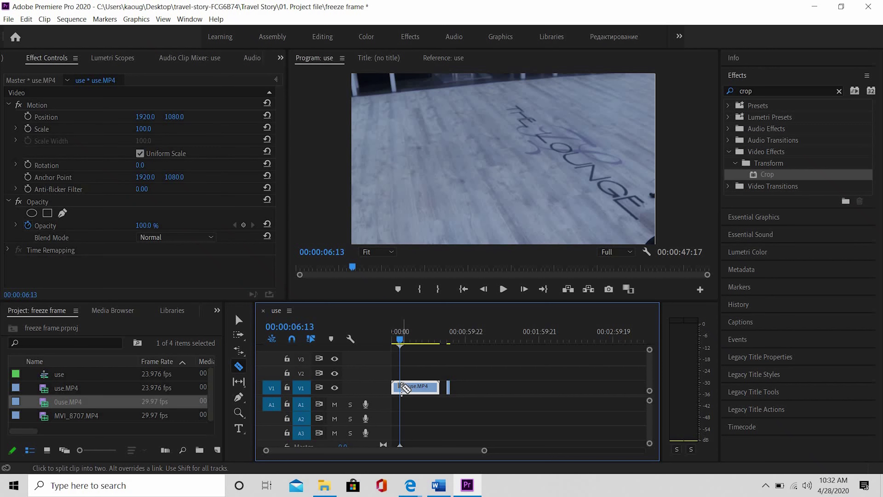
{"action": "left_click", "coordinate": [402, 386]}
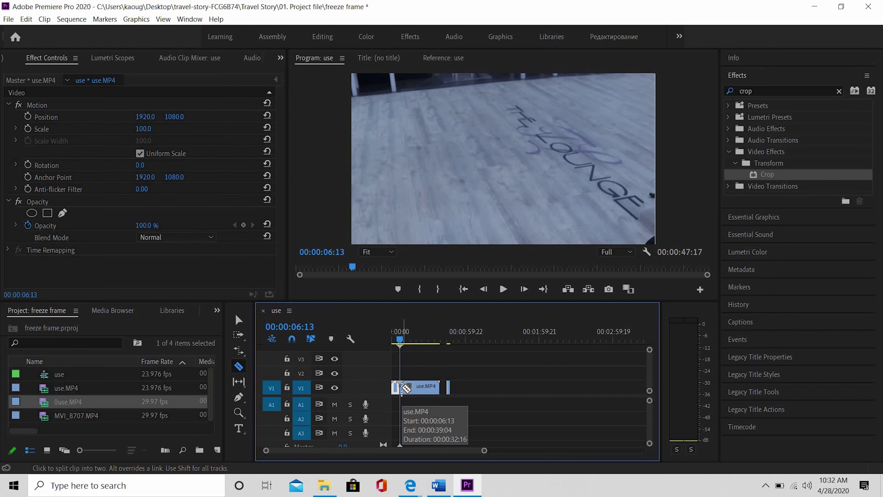
- Split use.MP4 again at 00:00:10:09 and slide the trimmed piece earlier
{"action": "key", "text": "space"}
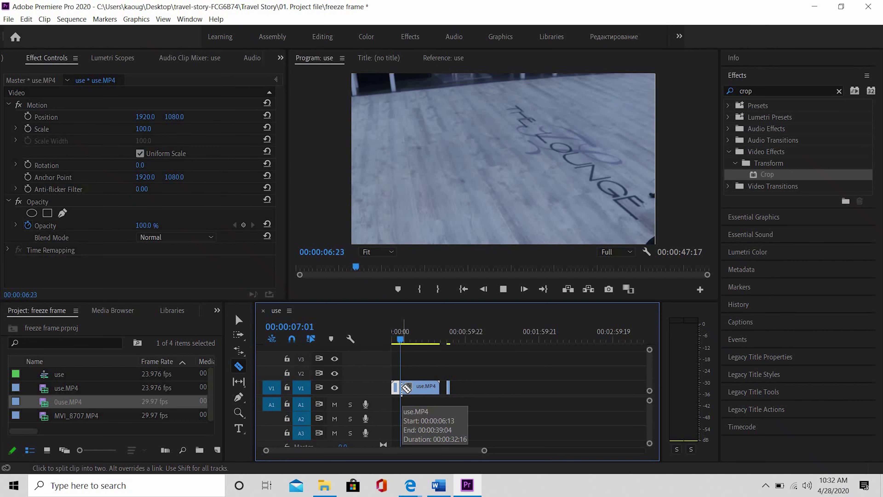
{"action": "key", "text": "space"}
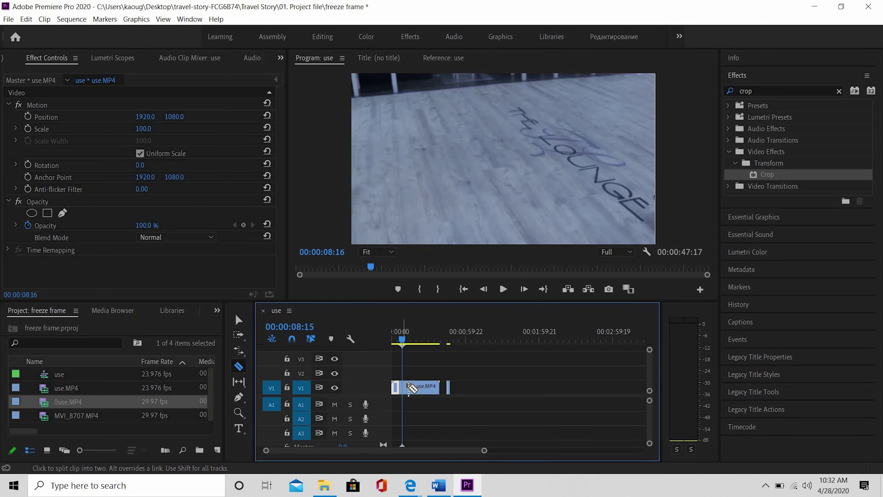
{"action": "key", "text": "space"}
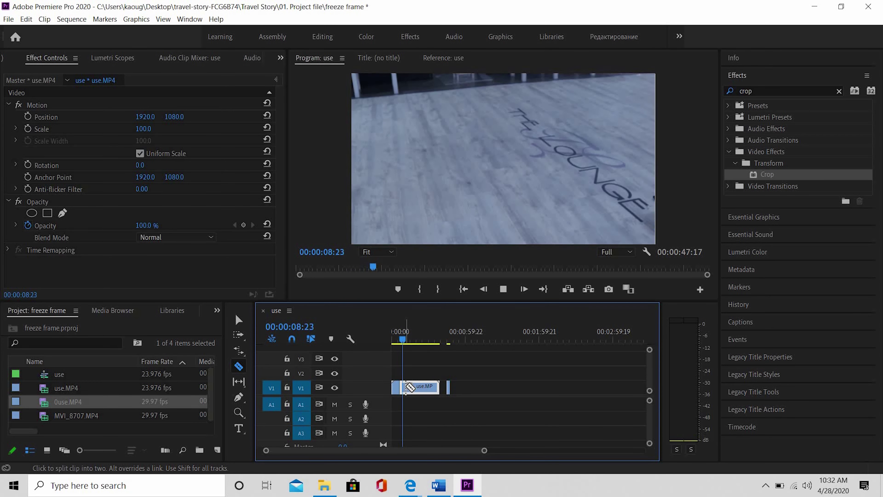
{"action": "key", "text": "space"}
{"action": "key", "text": "ctrl+k"}
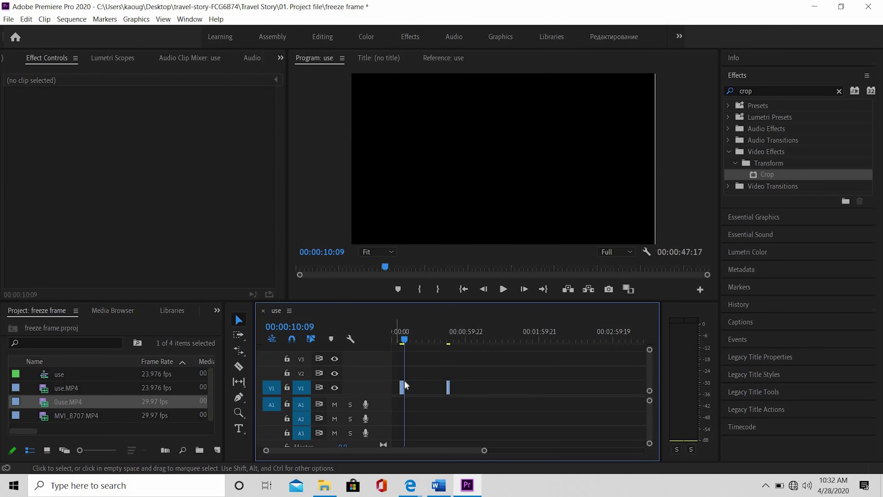
{"action": "left_click_drag", "start_coordinate": [400, 389], "coordinate": [380, 399]}
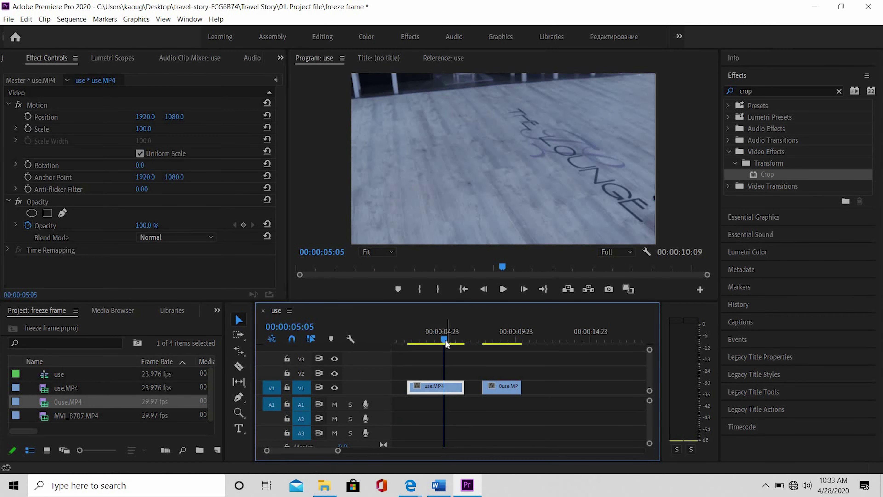
{"action": "left_click_drag", "start_coordinate": [445, 340], "coordinate": [495, 344]}
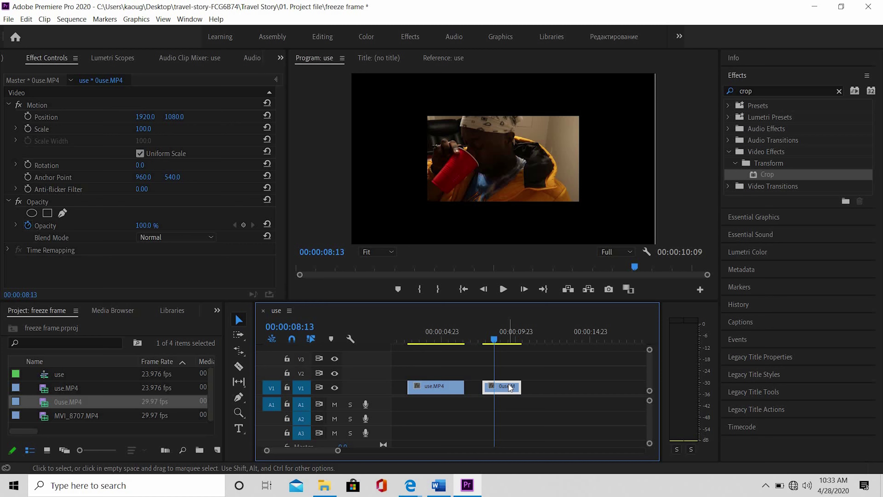
- Set 0use.MP4 to frame size (200%), apply Crop, and start a pen mask on it
{"action": "right_click", "coordinate": [509, 388]}
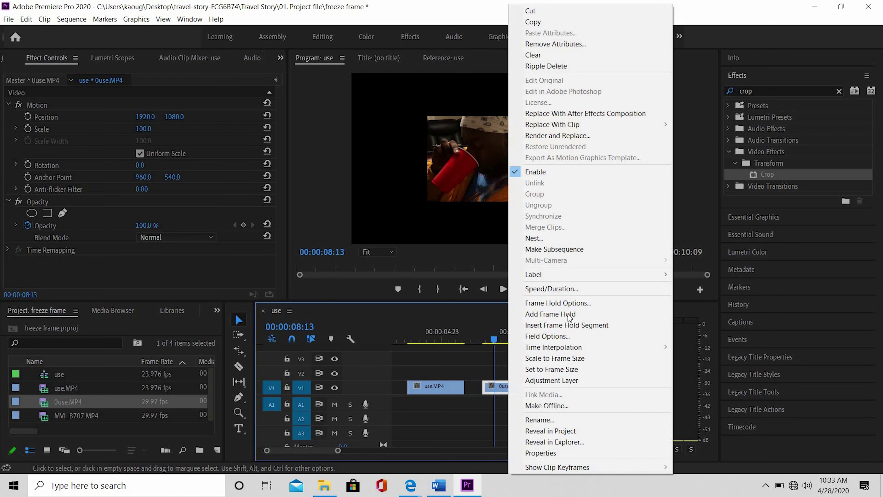
{"action": "left_click", "coordinate": [609, 365]}
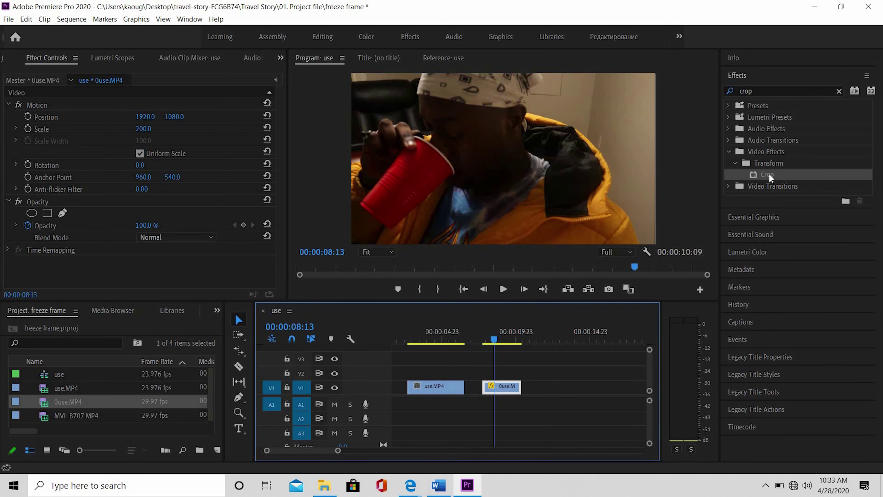
{"action": "left_click", "coordinate": [770, 94]}
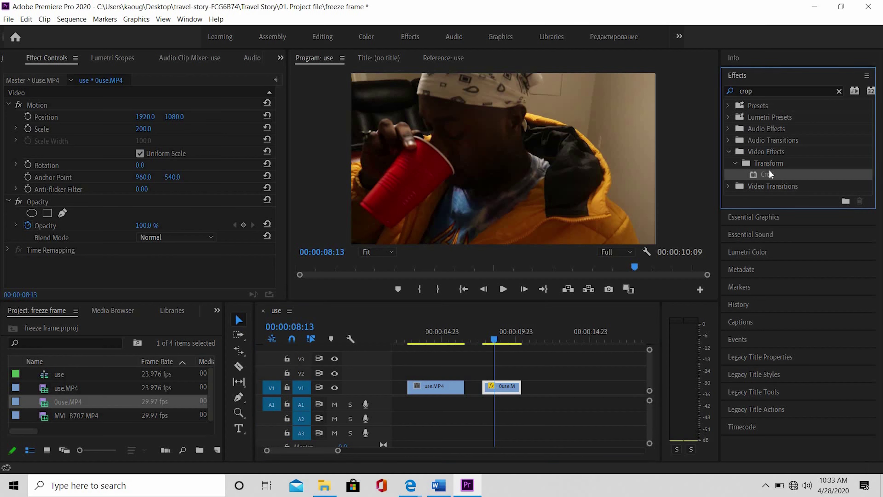
{"action": "left_click_drag", "start_coordinate": [769, 174], "coordinate": [508, 393]}
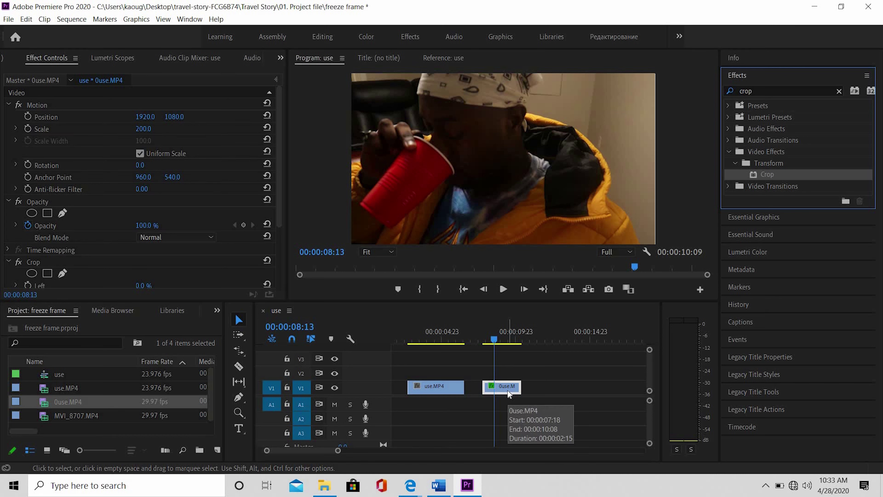
{"action": "scroll", "coordinate": [99, 238], "scroll_direction": "down", "scroll_amount": 5}
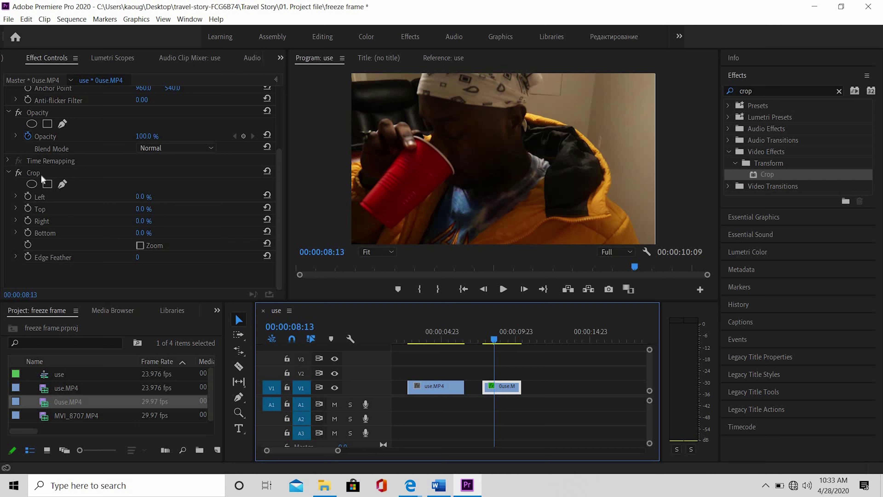
{"action": "left_click", "coordinate": [63, 185]}
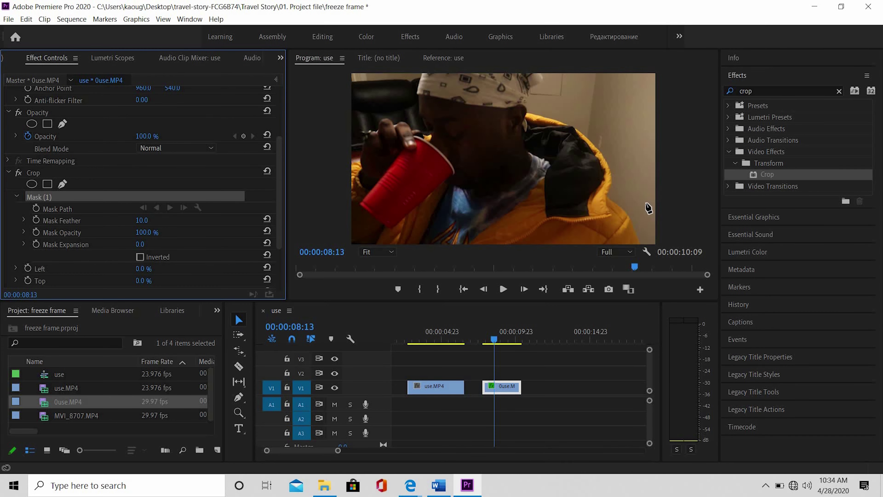
- Trace mask points from the bottom-right up the shoulder and over the bandana
{"action": "left_click", "coordinate": [643, 241]}
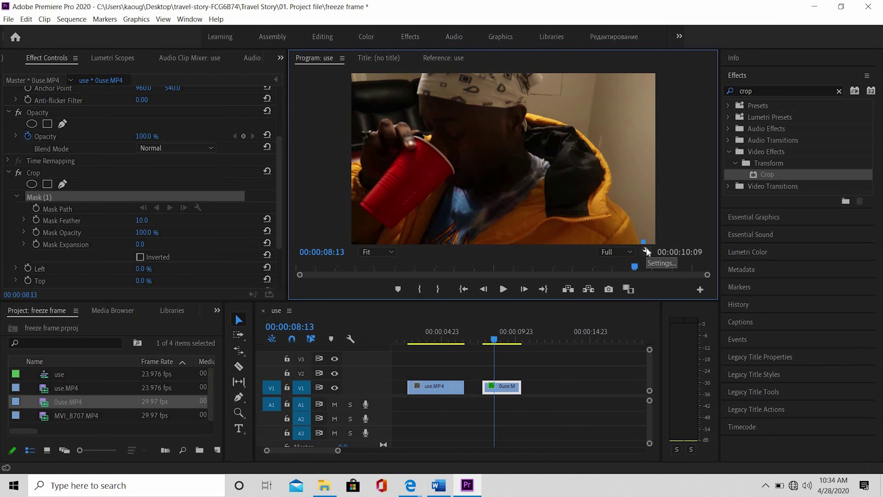
{"action": "key", "text": "grave"}
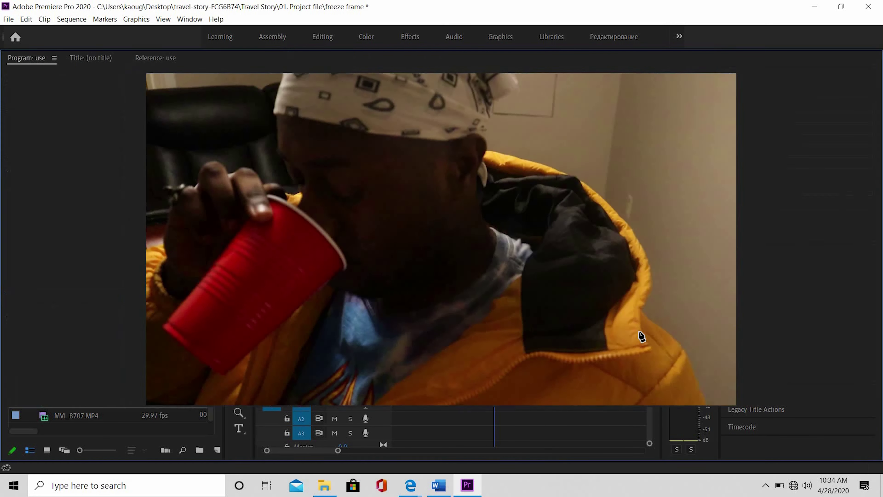
{"action": "left_click", "coordinate": [648, 310]}
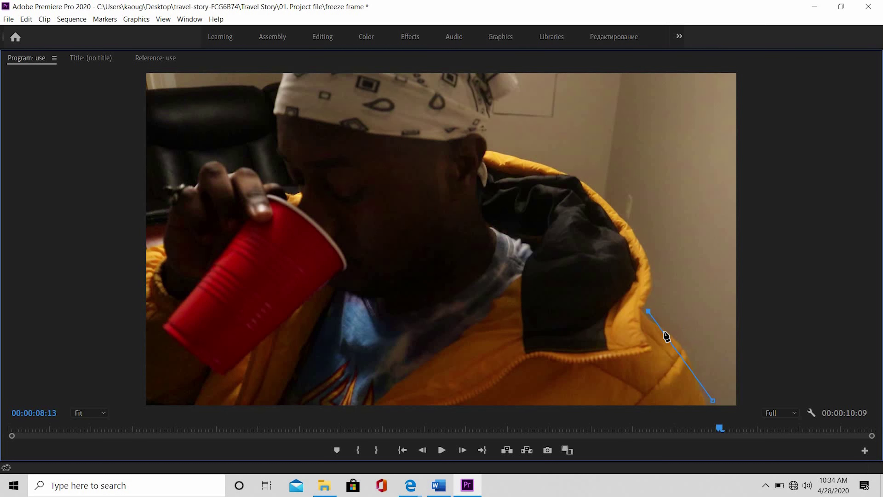
{"action": "left_click", "coordinate": [640, 232]}
{"action": "key", "text": "ctrl+z"}
{"action": "left_click", "coordinate": [651, 232]}
{"action": "left_click", "coordinate": [612, 190]}
{"action": "left_click", "coordinate": [511, 150]}
{"action": "left_click", "coordinate": [495, 127]}
{"action": "left_click", "coordinate": [513, 104]}
{"action": "left_click", "coordinate": [521, 75]}
- Continue the mask around the raised cup hand down to the frame's bottom-left
{"action": "left_click", "coordinate": [280, 75]}
{"action": "left_click", "coordinate": [274, 181]}
{"action": "left_click", "coordinate": [250, 163]}
{"action": "left_click", "coordinate": [223, 158]}
{"action": "left_click", "coordinate": [194, 169]}
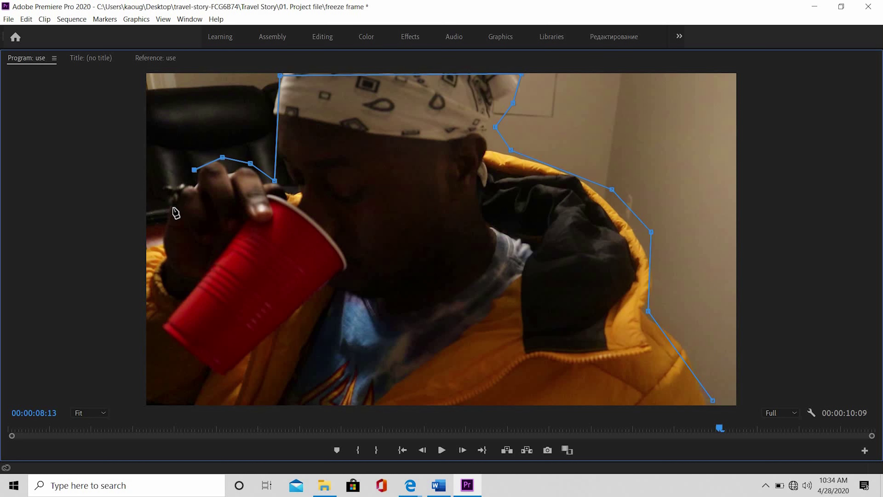
{"action": "left_click", "coordinate": [183, 183]}
{"action": "left_click", "coordinate": [162, 226]}
{"action": "left_click", "coordinate": [148, 242]}
{"action": "left_click", "coordinate": [147, 399]}
- Tighten the shoulder mask points, close the path, and restore the full workspace
{"action": "left_click_drag", "start_coordinate": [495, 127], "coordinate": [489, 145]}
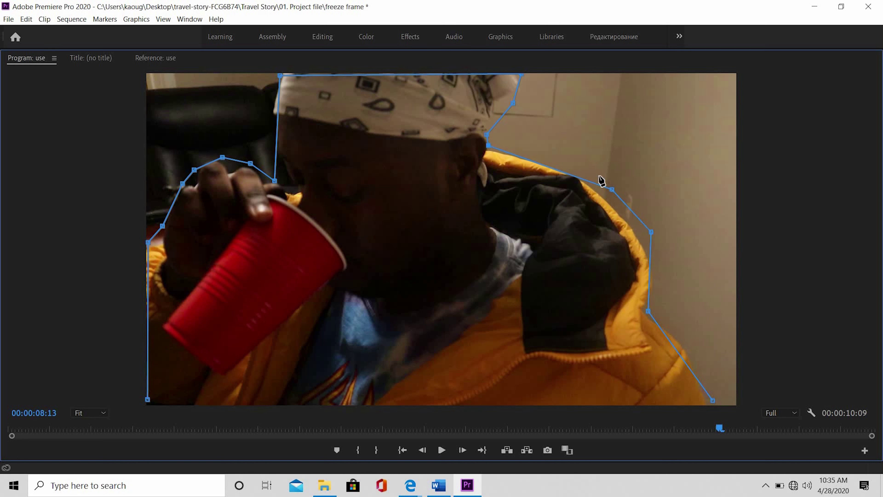
{"action": "left_click_drag", "start_coordinate": [611, 190], "coordinate": [574, 173]}
{"action": "left_click_drag", "start_coordinate": [651, 231], "coordinate": [639, 238]}
{"action": "left_click_drag", "start_coordinate": [644, 311], "coordinate": [645, 310]}
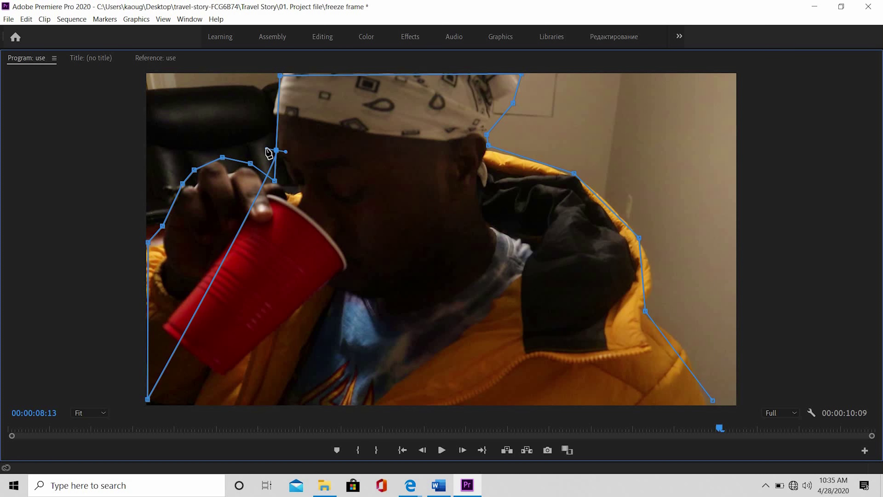
{"action": "left_click", "coordinate": [712, 400]}
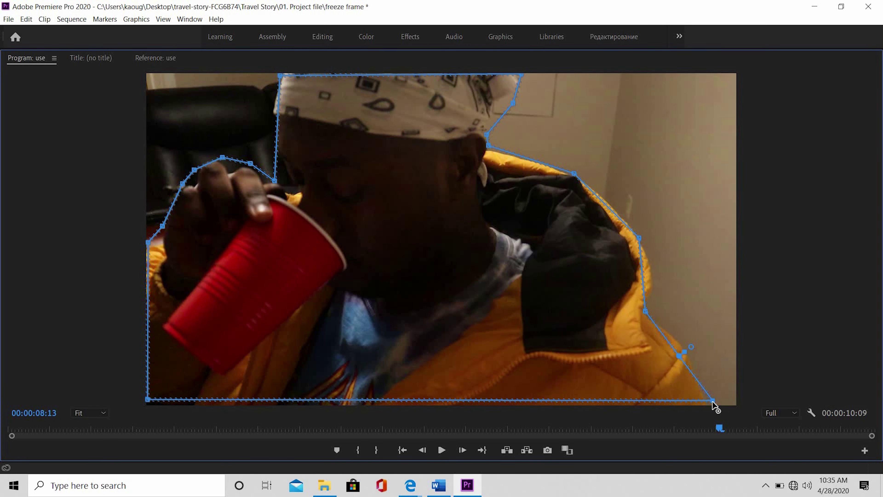
{"action": "key", "text": "grave"}
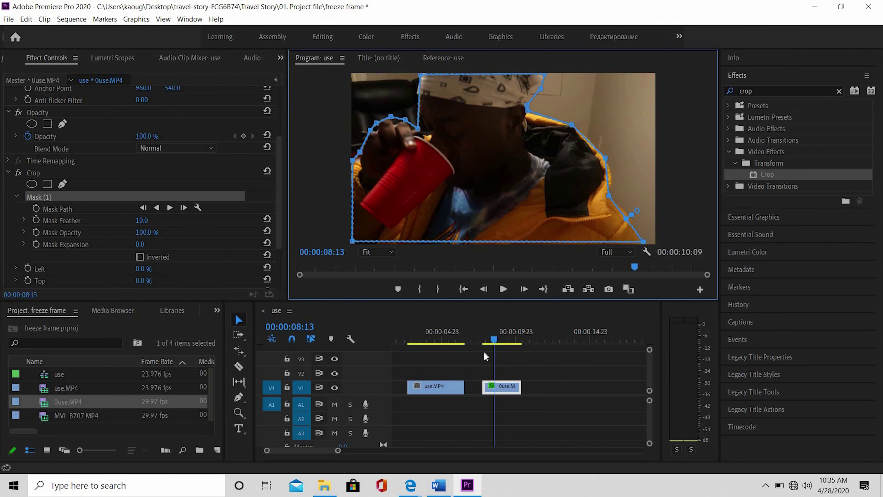
- At 00:00:08:15, invert Mask (1) and raise Crop Left to 100% to isolate the person
{"action": "left_click_drag", "start_coordinate": [495, 339], "coordinate": [431, 348]}
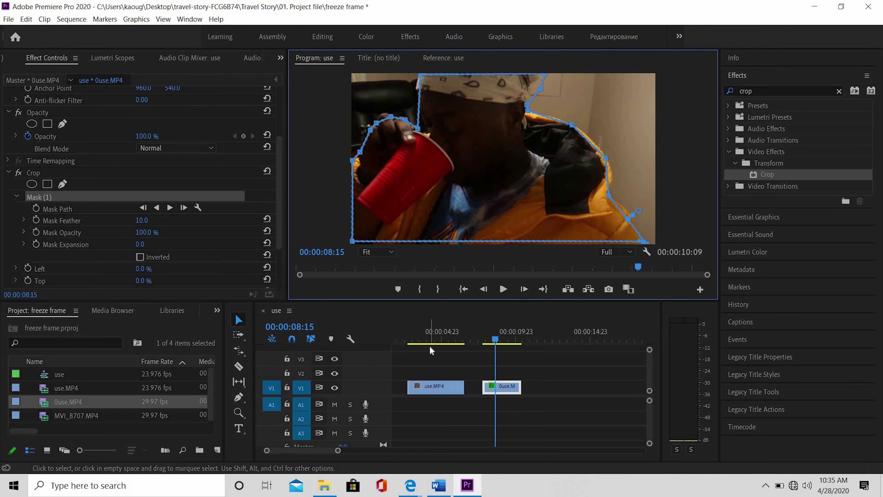
{"action": "left_click", "coordinate": [139, 256]}
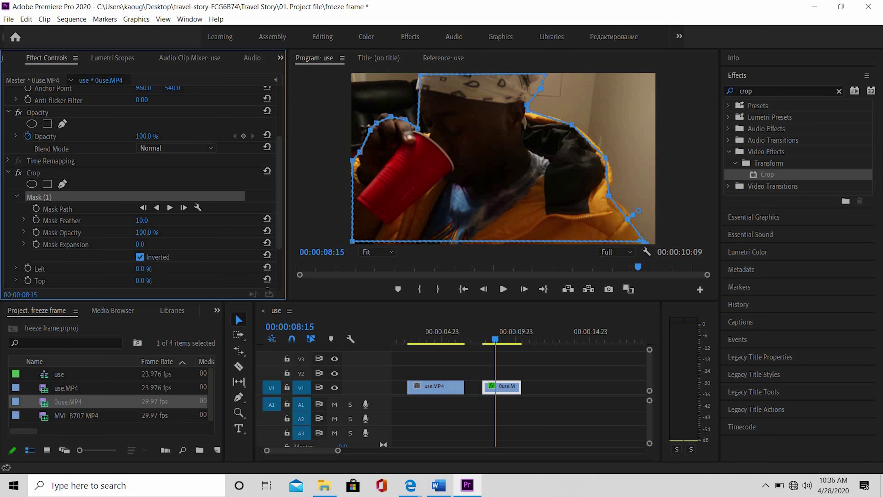
{"action": "left_click_drag", "start_coordinate": [144, 269], "coordinate": [177, 268]}
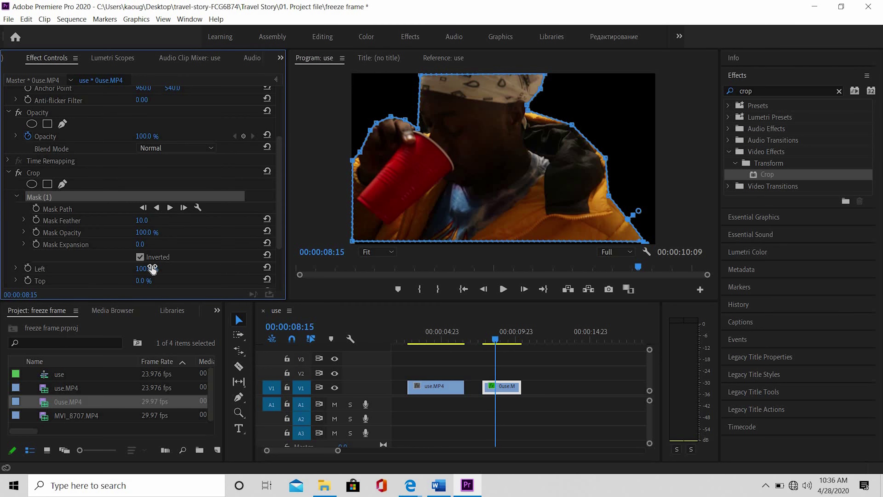
{"action": "left_click_drag", "start_coordinate": [283, 451], "coordinate": [303, 479]}
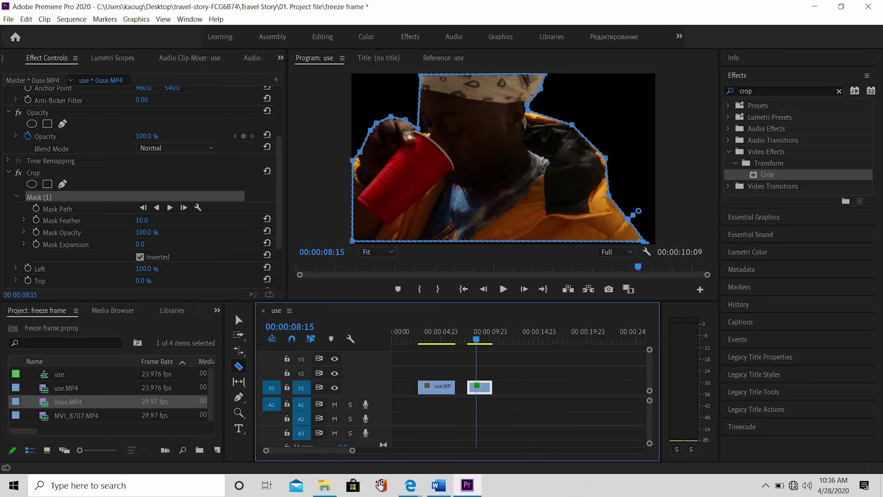
{"action": "key", "text": "equal"}
{"action": "key", "text": "equal"}
{"action": "key", "text": "equal"}
{"action": "key", "text": "equal"}
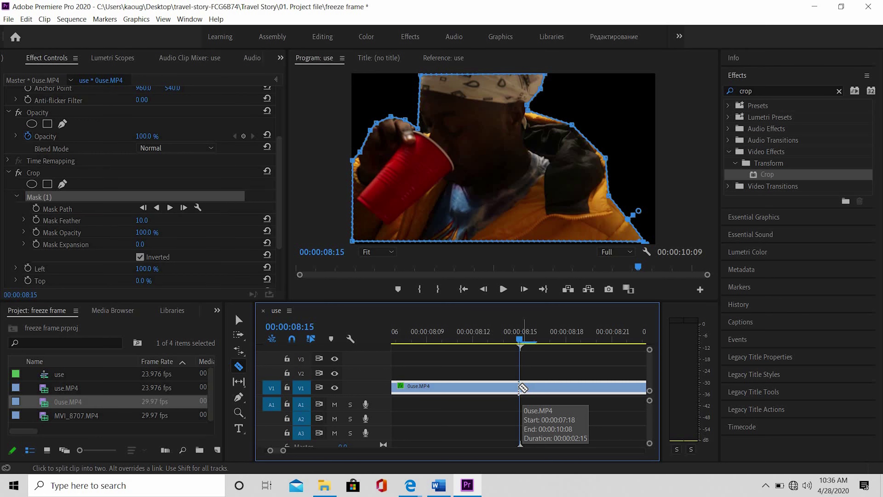
- Split 0use.MP4 at 08:15 and 08:16, then delete the piece before 08:15
{"action": "left_click", "coordinate": [522, 387]}
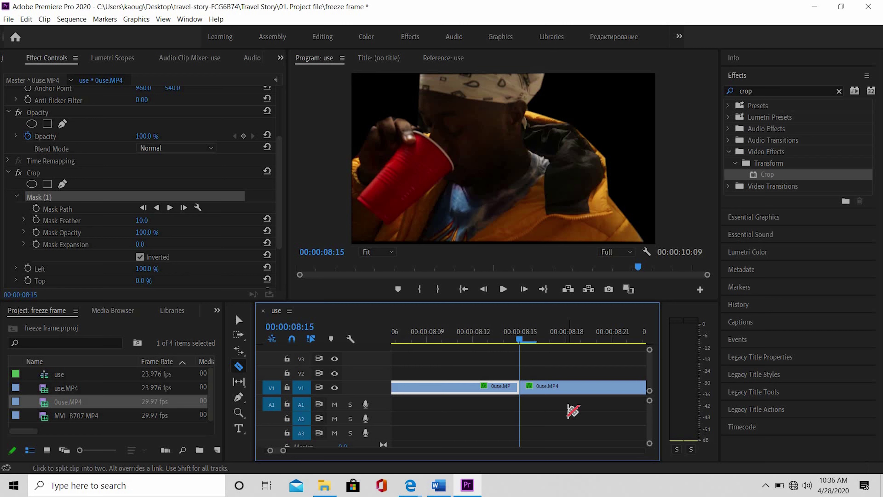
{"action": "key", "text": "Right"}
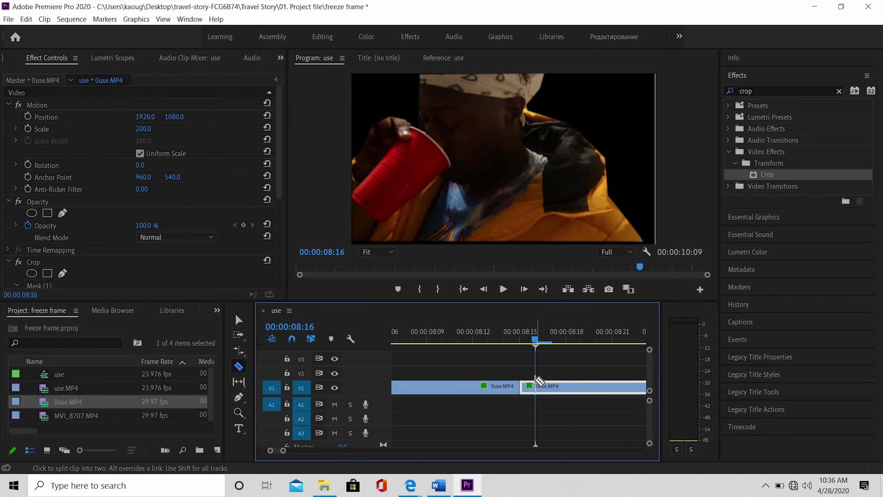
{"action": "left_click", "coordinate": [538, 380]}
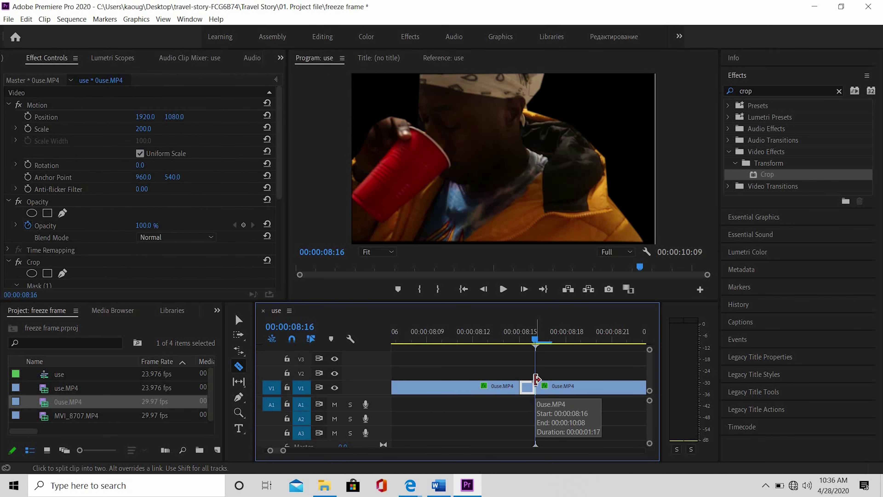
{"action": "key", "text": "v"}
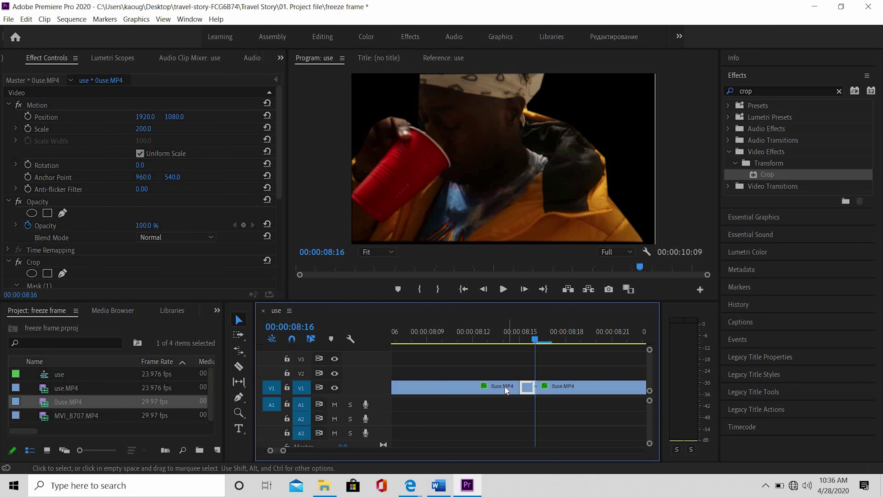
{"action": "left_click", "coordinate": [507, 390]}
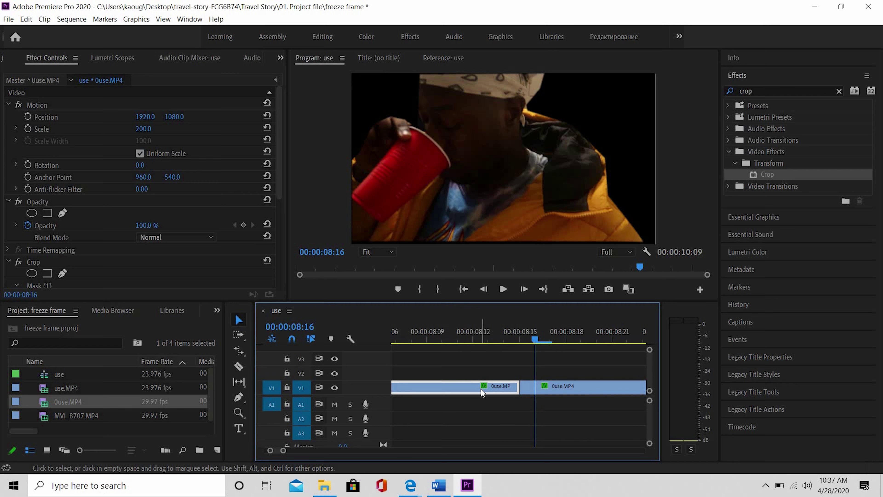
{"action": "key", "text": "Delete"}
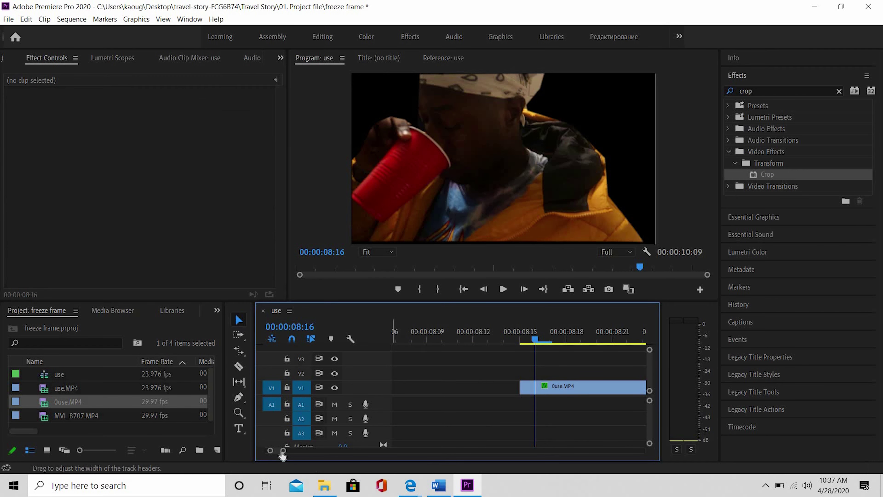
{"action": "left_click_drag", "start_coordinate": [283, 450], "coordinate": [255, 447]}
- Drag the one-frame 0use.MP4 piece at 00:00:08:15 from V1 up onto V2
{"action": "left_click", "coordinate": [512, 392]}
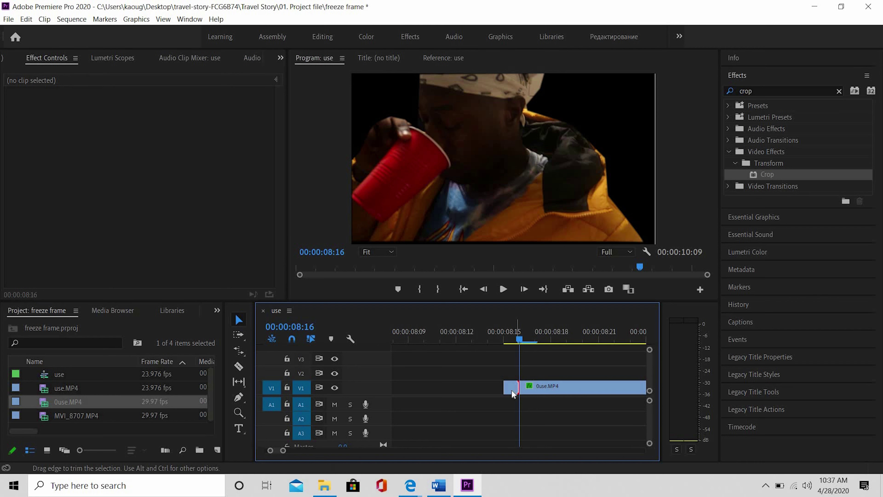
{"action": "left_click", "coordinate": [511, 394]}
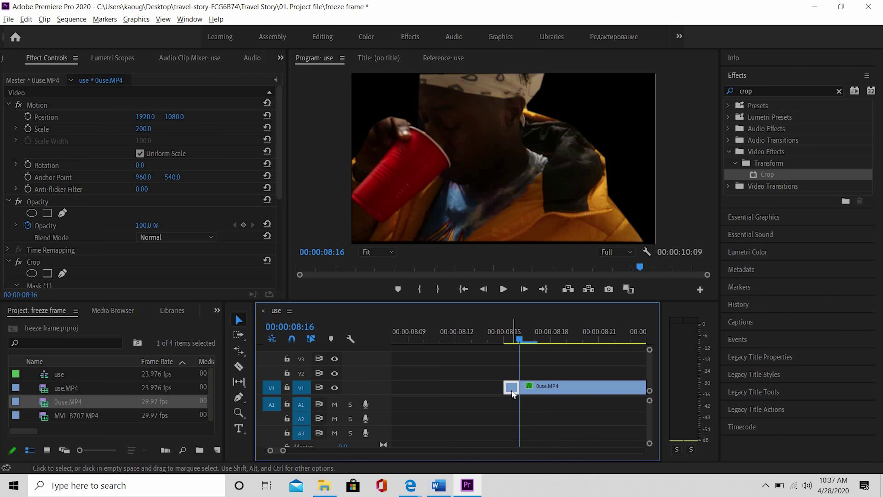
{"action": "left_click_drag", "start_coordinate": [512, 394], "coordinate": [495, 377]}
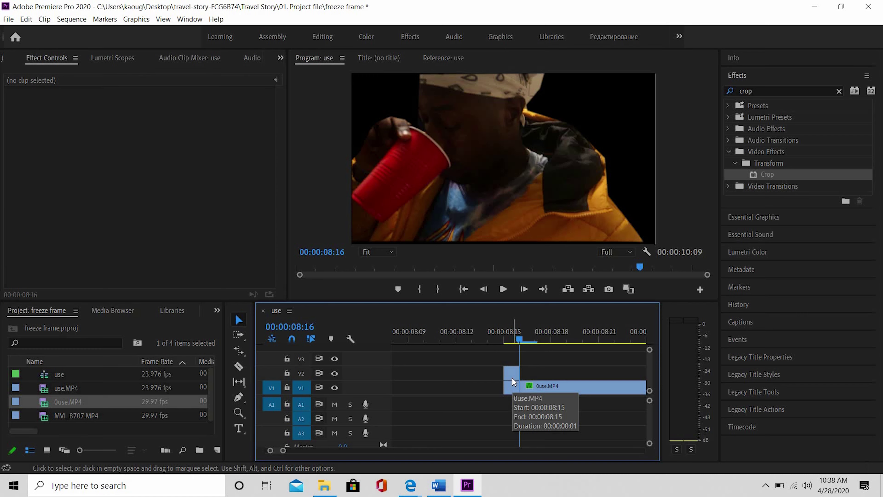
{"action": "left_click", "coordinate": [511, 378]}
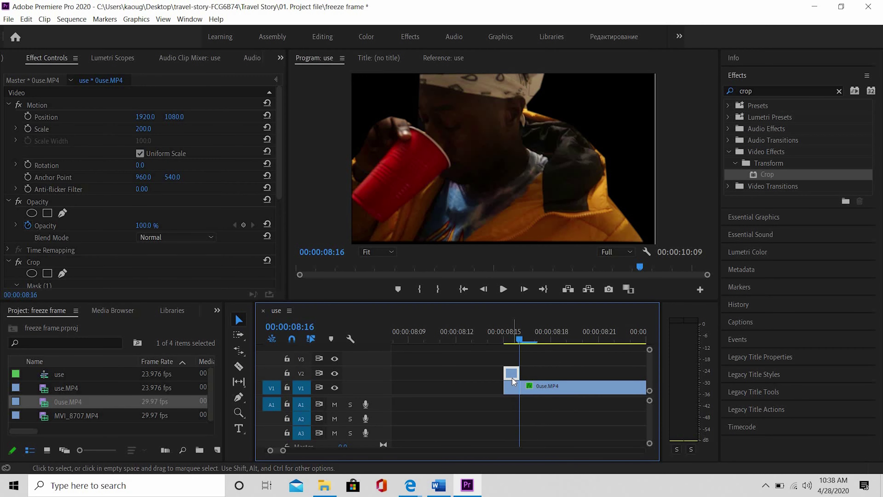
- Add a frame hold to the V2 piece and extend its left edge to start earlier
{"action": "right_click", "coordinate": [511, 378]}
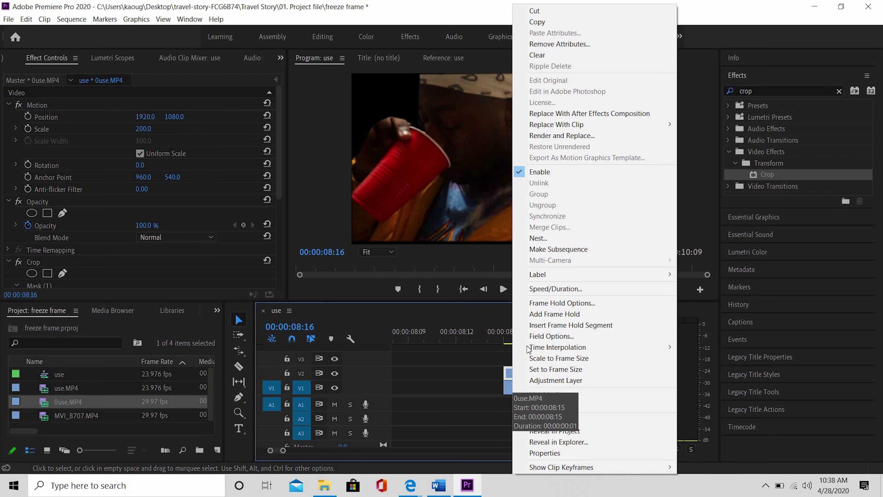
{"action": "left_click", "coordinate": [539, 315]}
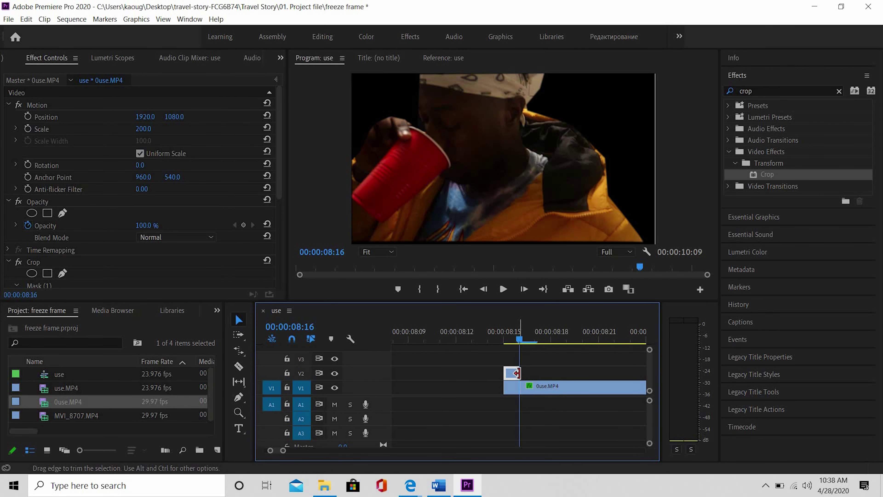
{"action": "key", "text": "Left"}
{"action": "key", "text": "minus"}
{"action": "left_click_drag", "start_coordinate": [509, 377], "coordinate": [455, 374]}
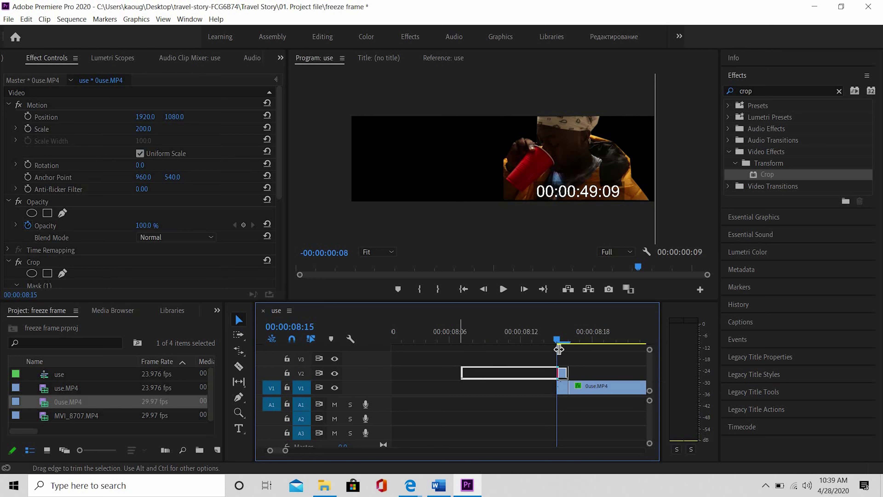
- Scrub through the frames leading into the freeze around 00:00:08:06
{"action": "left_click_drag", "start_coordinate": [557, 336], "coordinate": [449, 338]}
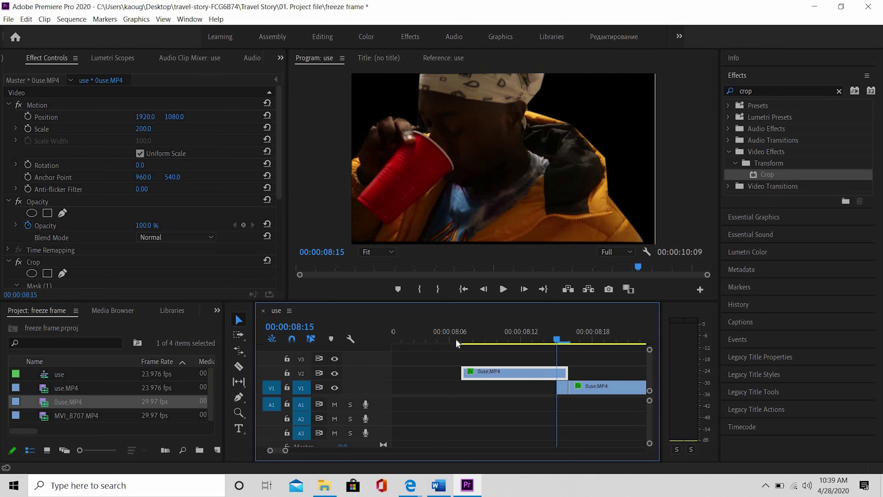
{"action": "left_click_drag", "start_coordinate": [512, 351], "coordinate": [524, 365]}
{"action": "key", "text": "Right"}
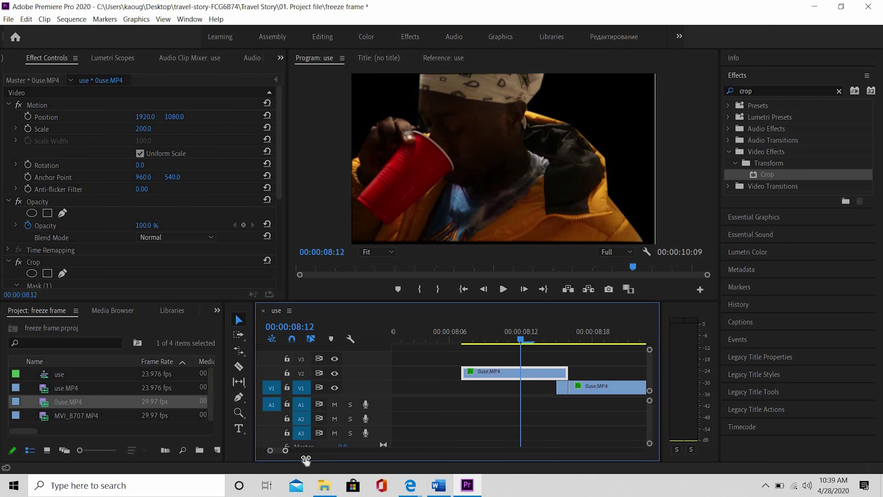
{"action": "left_click_drag", "start_coordinate": [285, 451], "coordinate": [299, 459]}
{"action": "key", "text": "minus"}
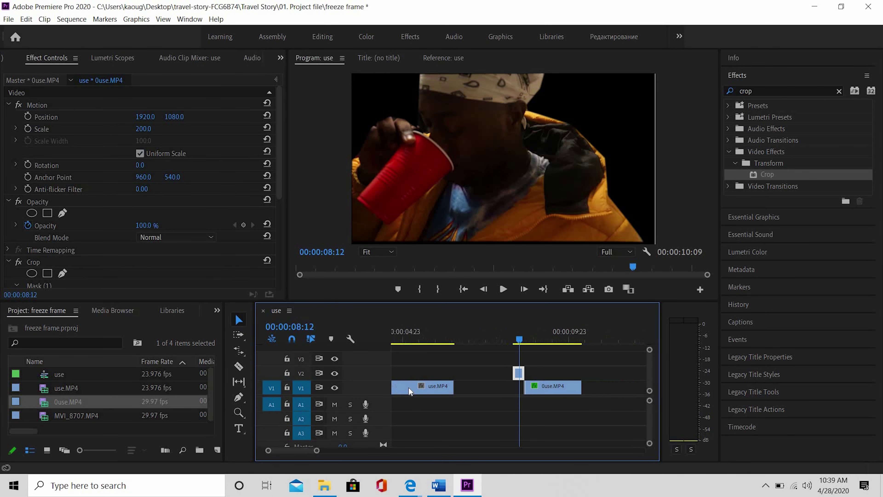
- Slide use.MP4 later against 0use.MP4 and lower the V2 freeze's Scale from 200 to 94
{"action": "left_click_drag", "start_coordinate": [408, 386], "coordinate": [483, 395]}
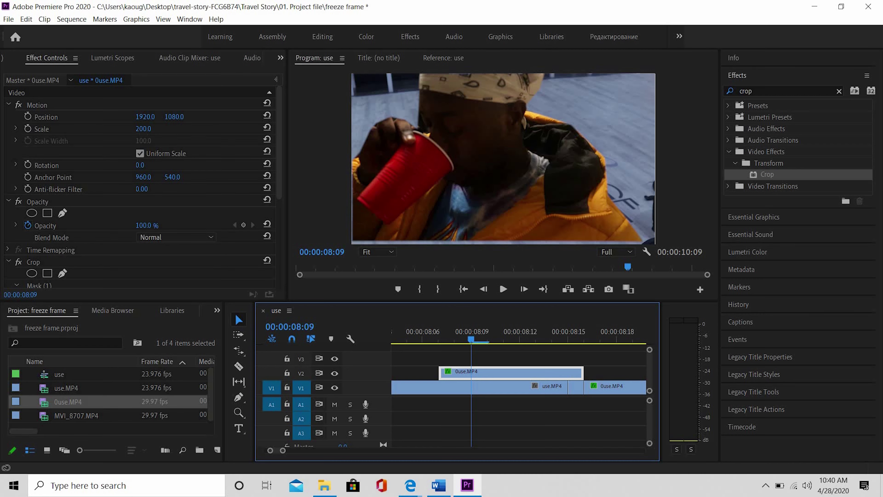
{"action": "left_click_drag", "start_coordinate": [143, 129], "coordinate": [95, 129]}
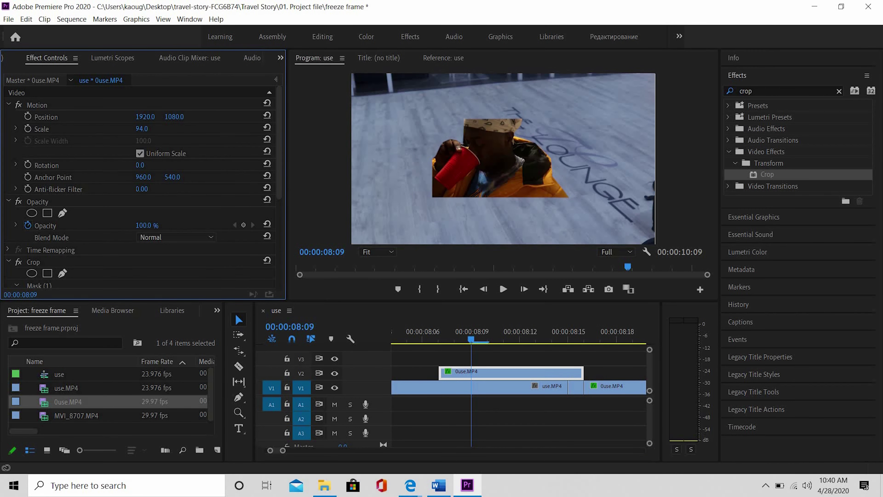
{"action": "left_click", "coordinate": [606, 386]}
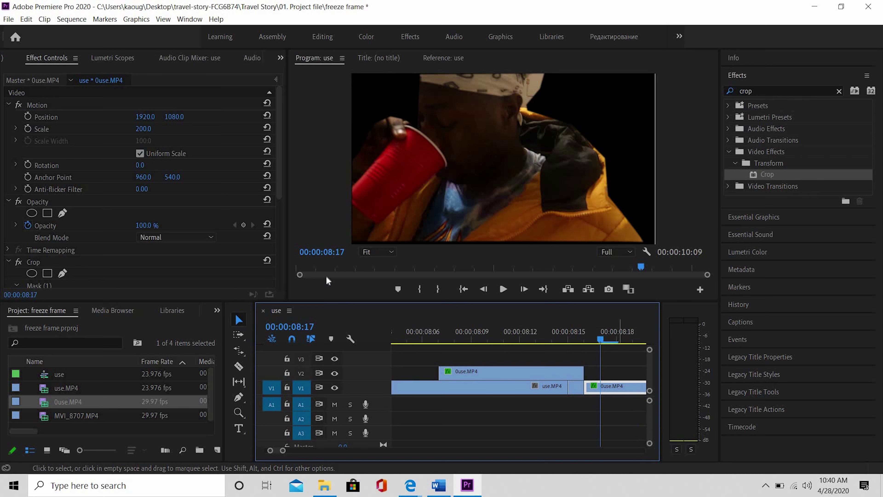
- Delete the Crop effect from both frozen V1 segments, including the short one at 08:15
{"action": "left_click", "coordinate": [65, 259]}
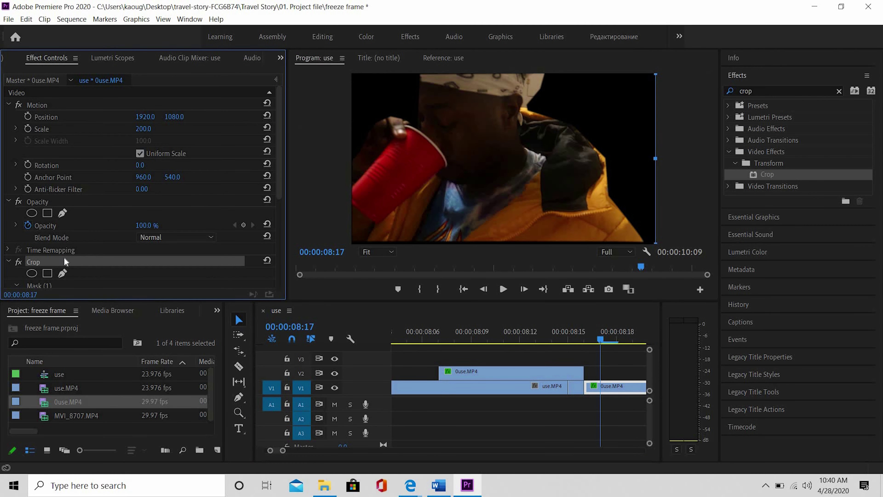
{"action": "key", "text": "Delete"}
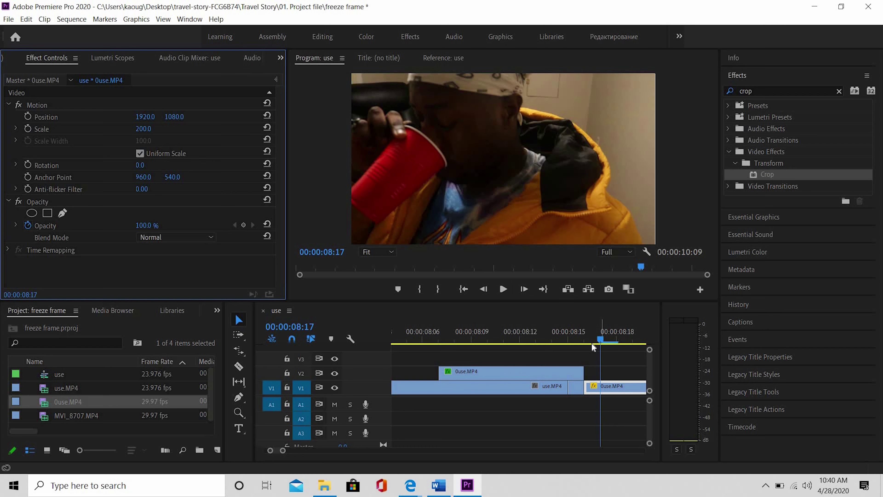
{"action": "left_click", "coordinate": [592, 343]}
{"action": "key", "text": "Left"}
{"action": "key", "text": "Right"}
{"action": "key", "text": "Left"}
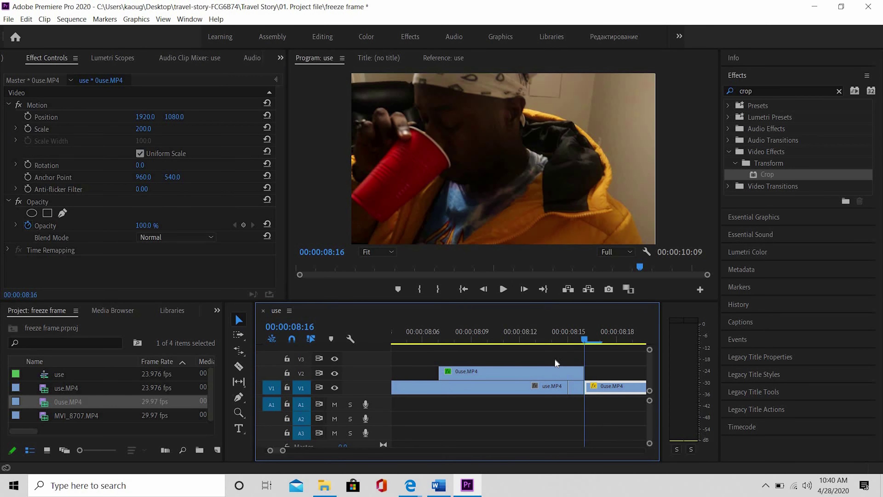
{"action": "key", "text": "Left"}
{"action": "key", "text": "Left"}
{"action": "key", "text": "Right"}
{"action": "left_click", "coordinate": [577, 384]}
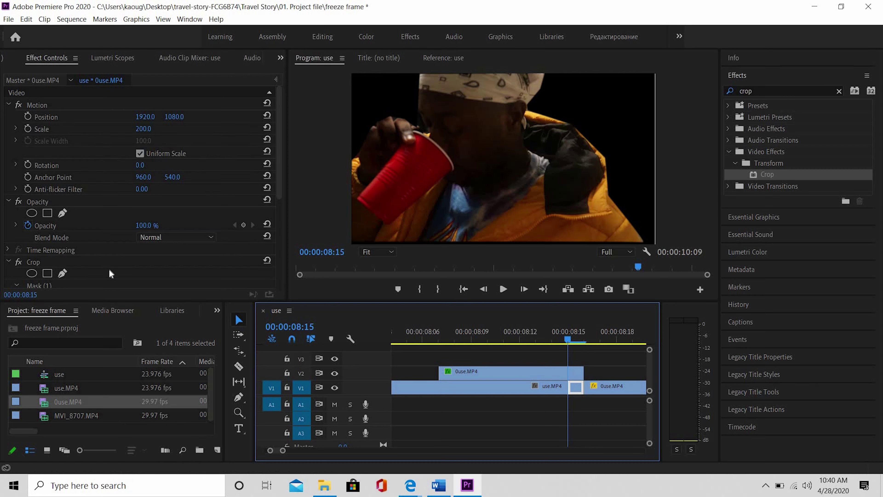
{"action": "left_click", "coordinate": [115, 264]}
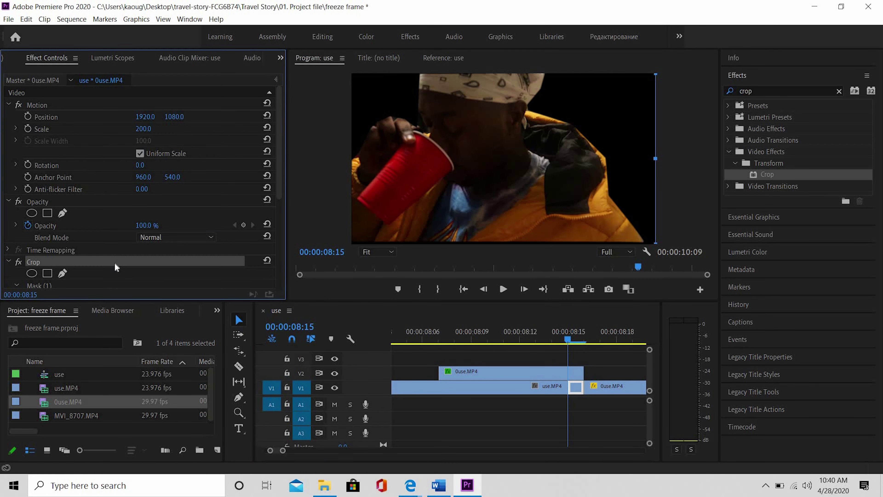
{"action": "key", "text": "Delete"}
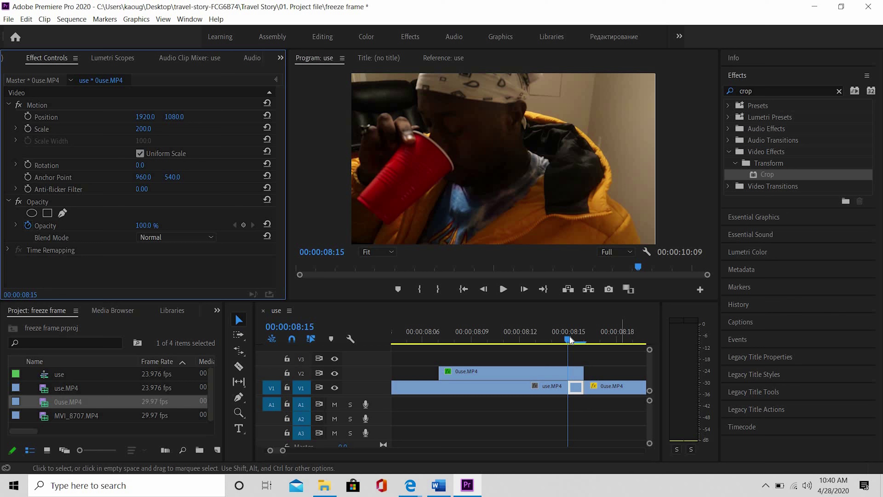
- Check the frames on either side of the 08:15 cut and play through the freeze
{"action": "left_click_drag", "start_coordinate": [567, 336], "coordinate": [553, 341]}
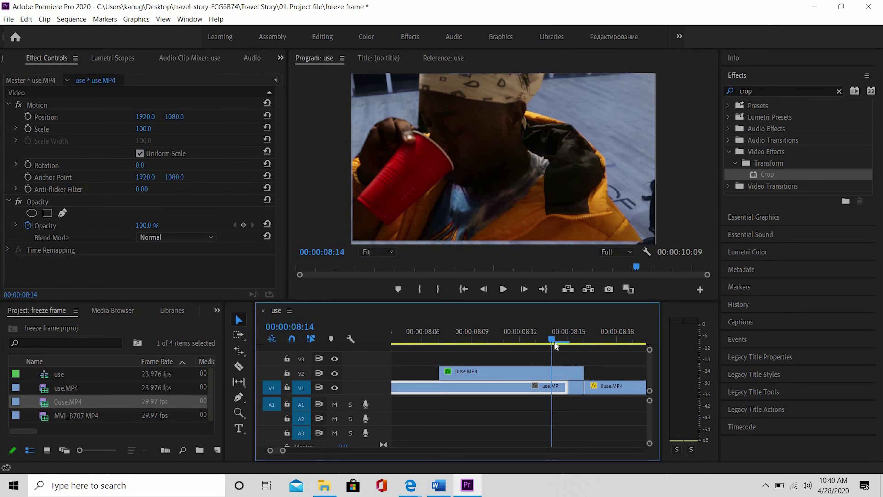
{"action": "left_click", "coordinate": [571, 342]}
{"action": "left_click", "coordinate": [558, 345]}
{"action": "key", "text": "Right"}
{"action": "key", "text": "Left"}
{"action": "key", "text": "Right"}
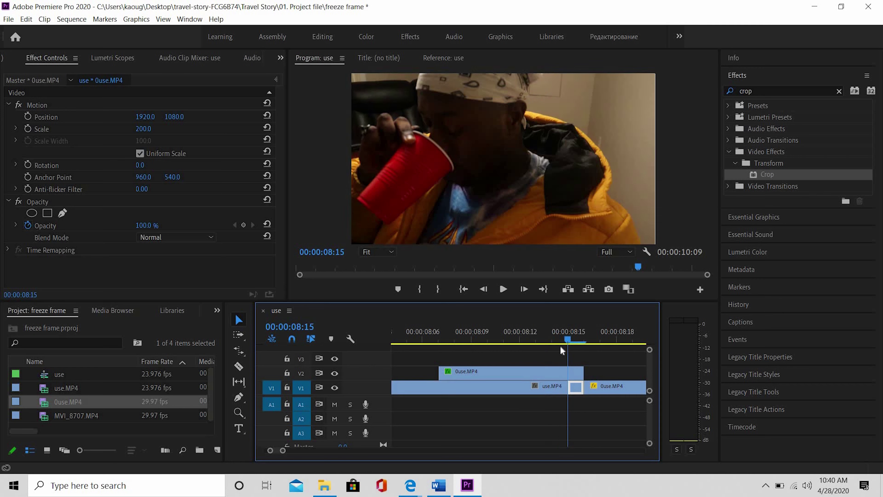
{"action": "left_click", "coordinate": [556, 346]}
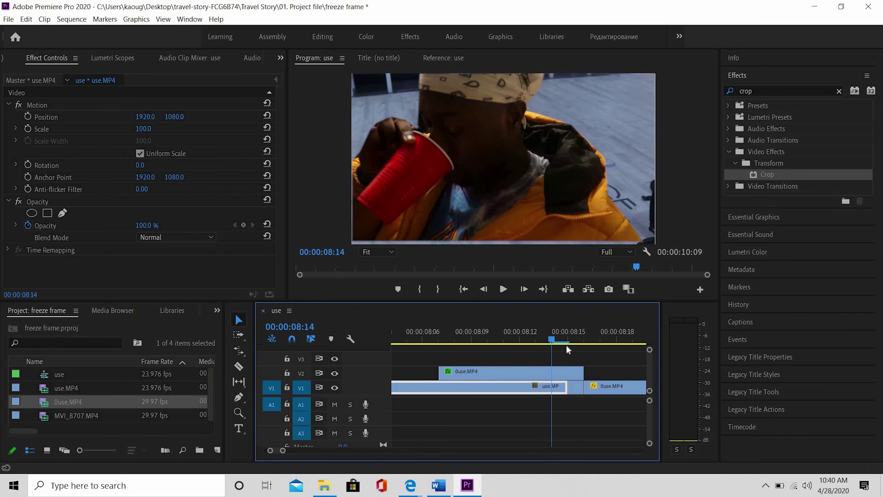
{"action": "left_click", "coordinate": [568, 345]}
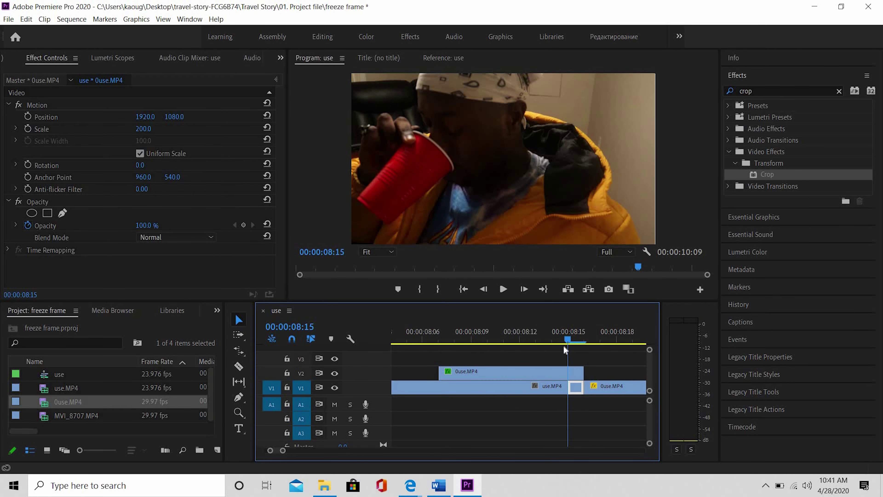
{"action": "left_click", "coordinate": [565, 345]}
{"action": "left_click", "coordinate": [567, 347]}
{"action": "key", "text": "space"}
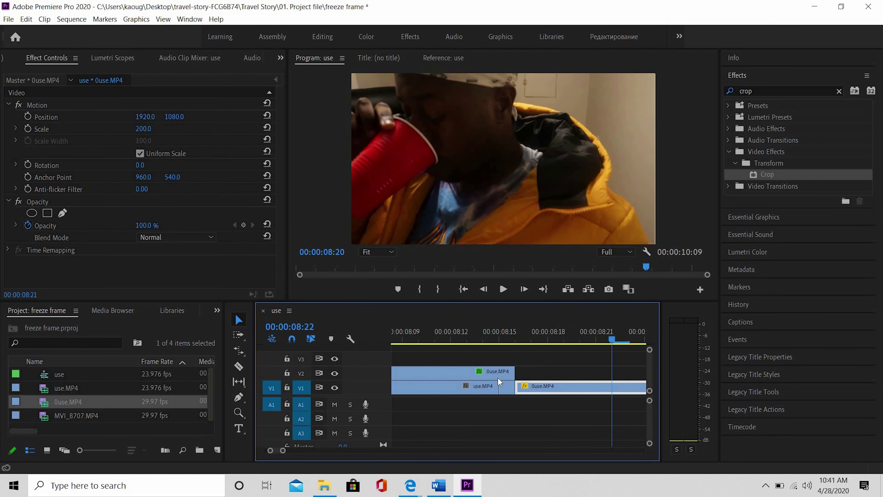
- At 08:15, enable Scale and Position keyframes on the masked frozen V2 clip
{"action": "key", "text": "Left"}
{"action": "key", "text": "Left"}
{"action": "key", "text": "Left"}
{"action": "key", "text": "Left"}
{"action": "key", "text": "Left"}
{"action": "key", "text": "Left"}
{"action": "key", "text": "Left"}
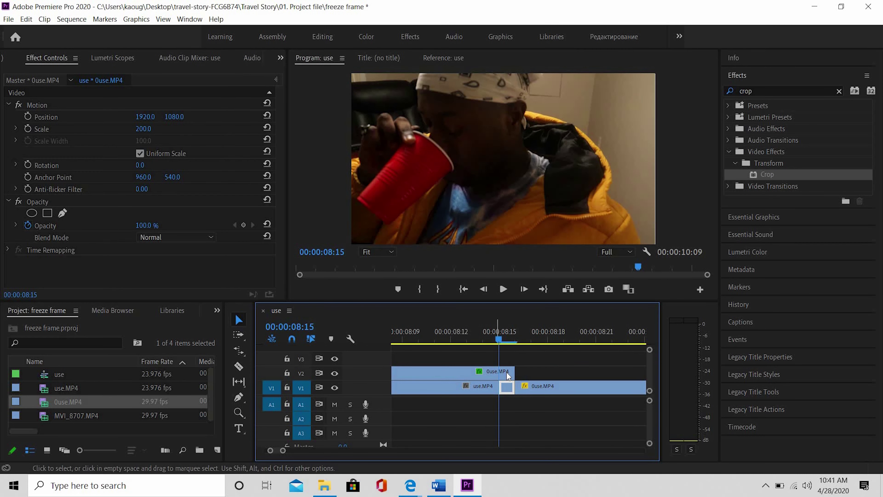
{"action": "left_click", "coordinate": [507, 372]}
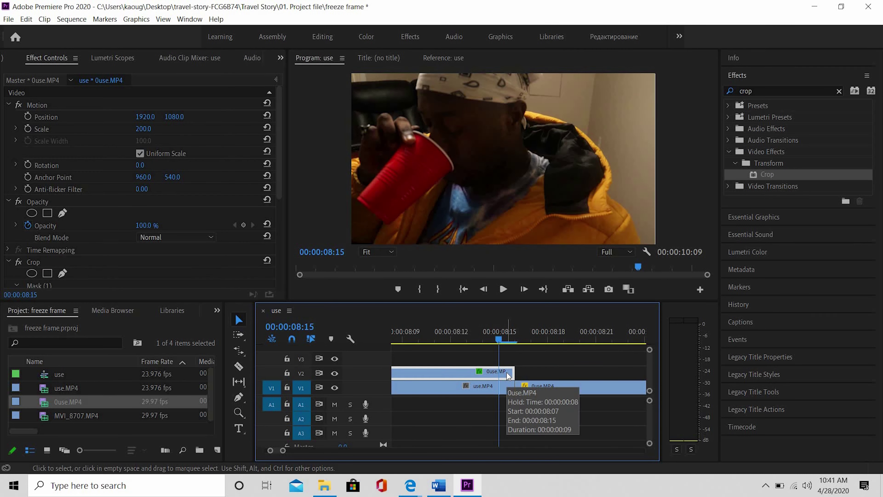
{"action": "left_click", "coordinate": [28, 130]}
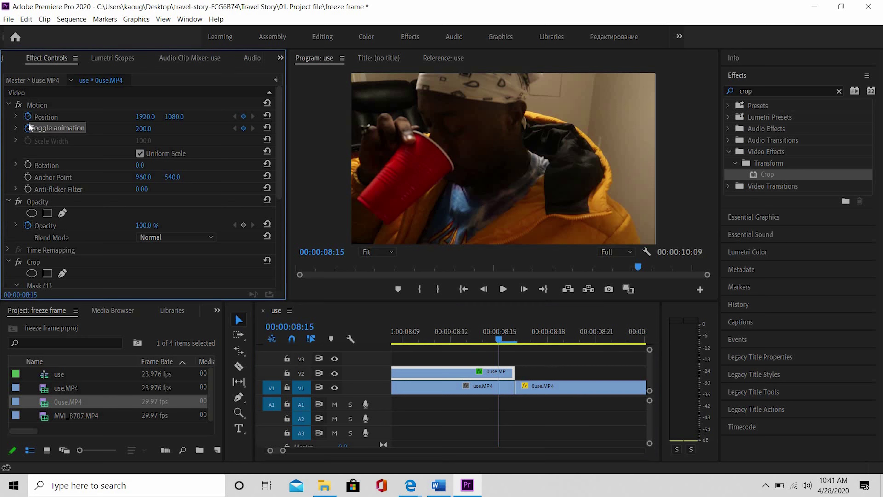
{"action": "left_click", "coordinate": [28, 116]}
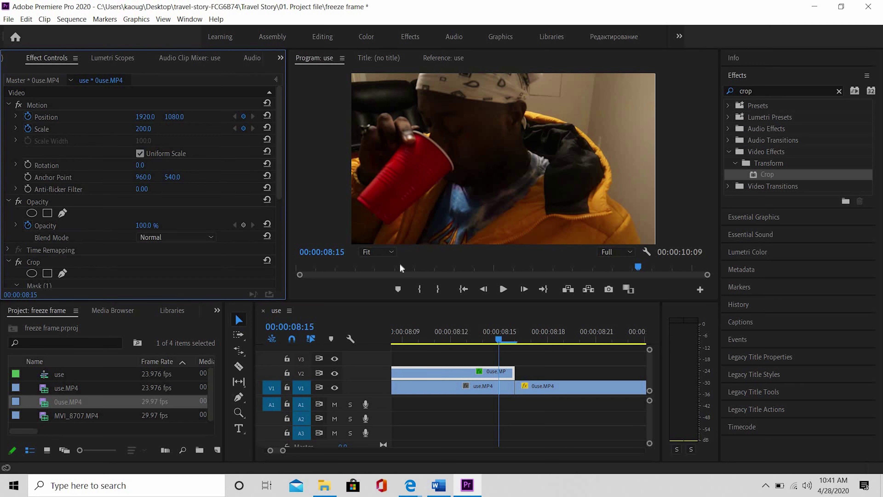
- At 08:08, set the V2 clip to Scale 95 and Position 1206, 1349
{"action": "left_click", "coordinate": [499, 343]}
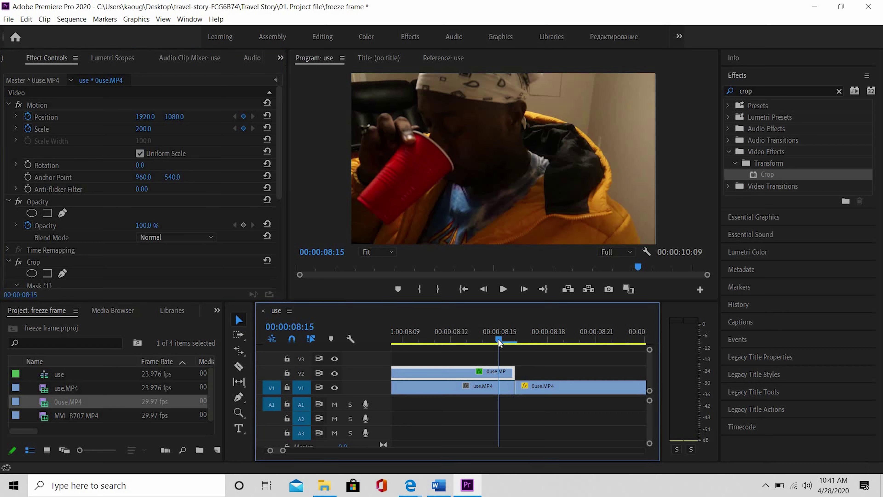
{"action": "left_click_drag", "start_coordinate": [499, 339], "coordinate": [439, 345]}
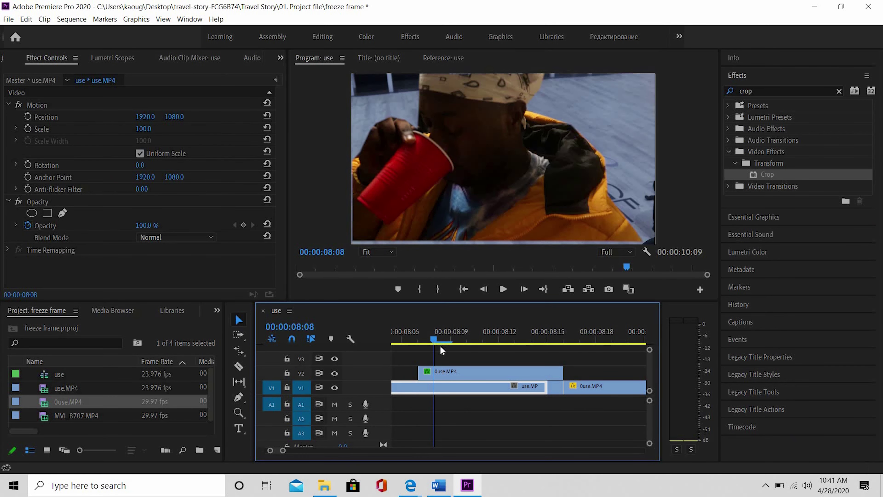
{"action": "left_click", "coordinate": [437, 373]}
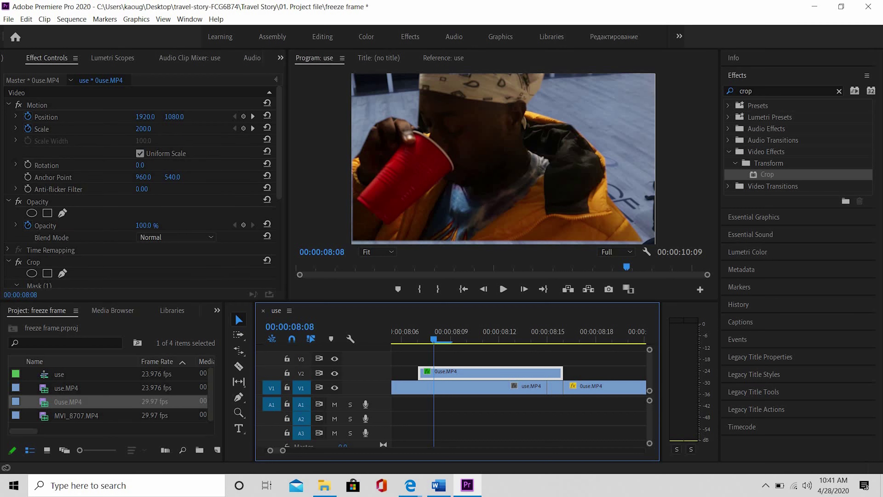
{"action": "left_click_drag", "start_coordinate": [143, 128], "coordinate": [115, 128]}
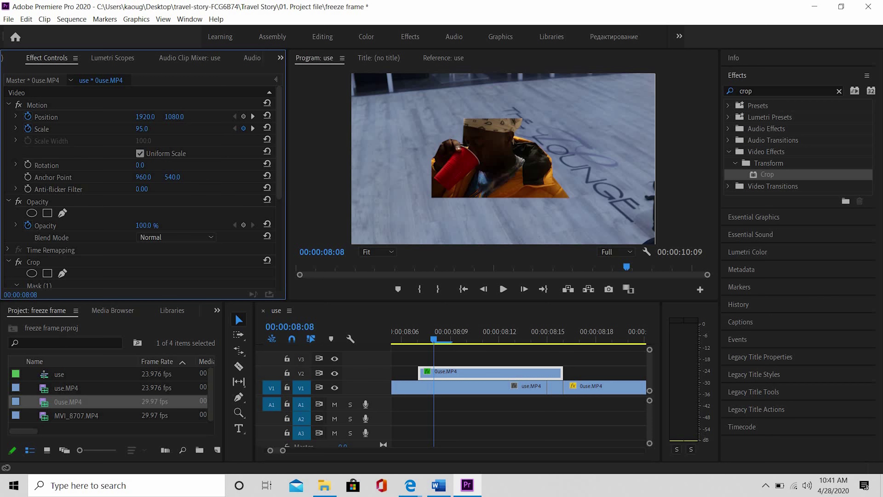
{"action": "left_click_drag", "start_coordinate": [173, 116], "coordinate": [2, 116]}
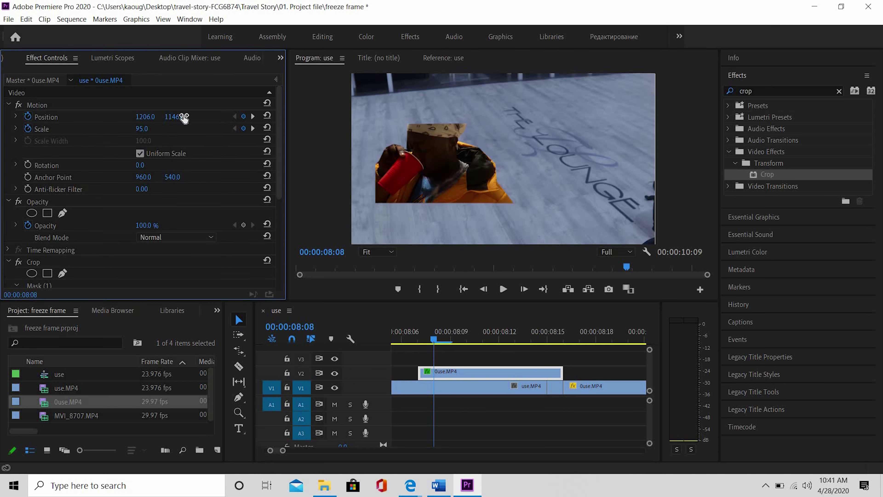
{"action": "left_click_drag", "start_coordinate": [174, 117], "coordinate": [212, 116]}
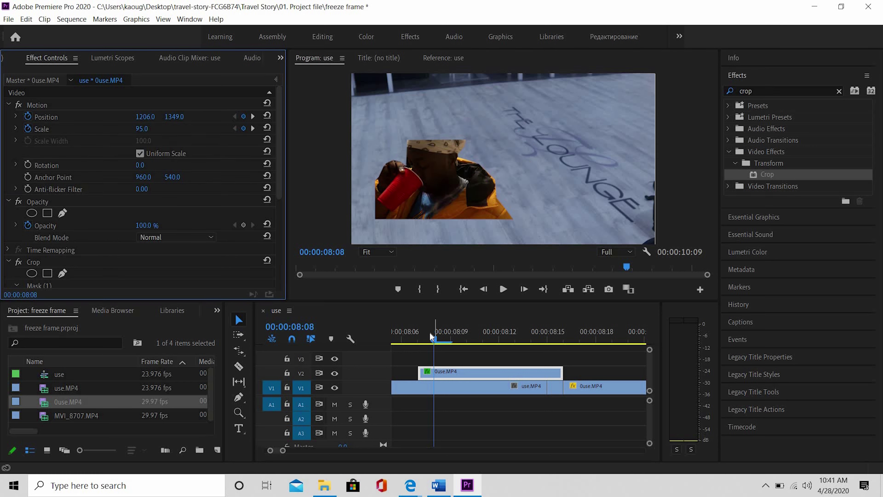
- Scrub and step frame by frame from 08:06 to 08:09 to preview the move-in
{"action": "left_click_drag", "start_coordinate": [402, 351], "coordinate": [496, 351]}
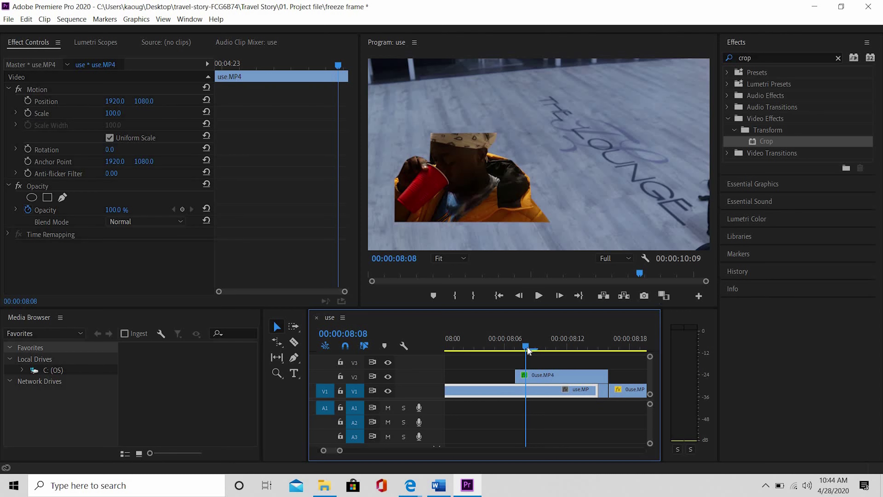
{"action": "left_click_drag", "start_coordinate": [527, 347], "coordinate": [512, 348]}
{"action": "key", "text": "Left"}
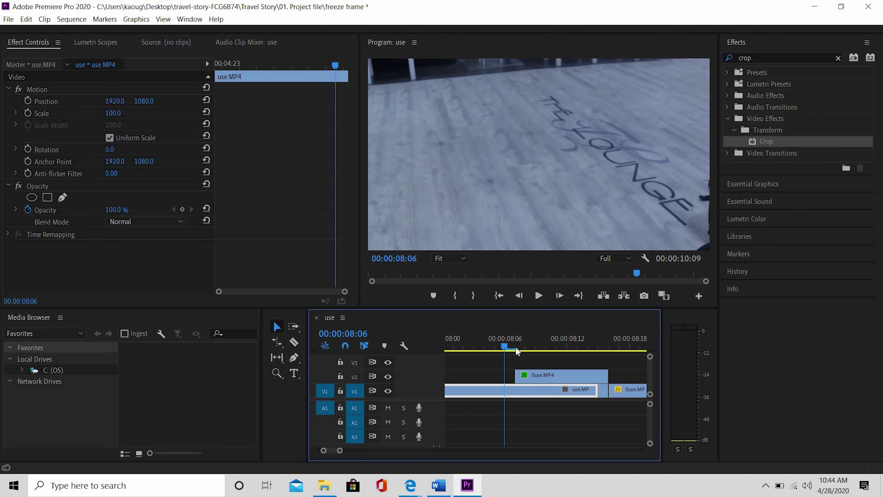
{"action": "key", "text": "Right"}
{"action": "key", "text": "Left"}
{"action": "key", "text": "Right"}
{"action": "key", "text": "Right"}
{"action": "left_click_drag", "start_coordinate": [543, 351], "coordinate": [546, 348]}
- Keyframe the V2 clip's Opacity at 08:10 and set 0% at its start so it fades in
{"action": "left_click", "coordinate": [552, 381]}
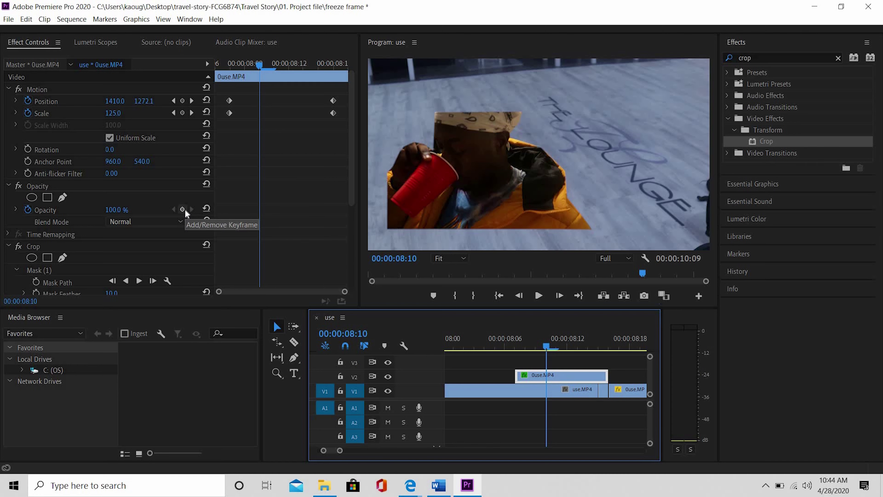
{"action": "left_click", "coordinate": [183, 210]}
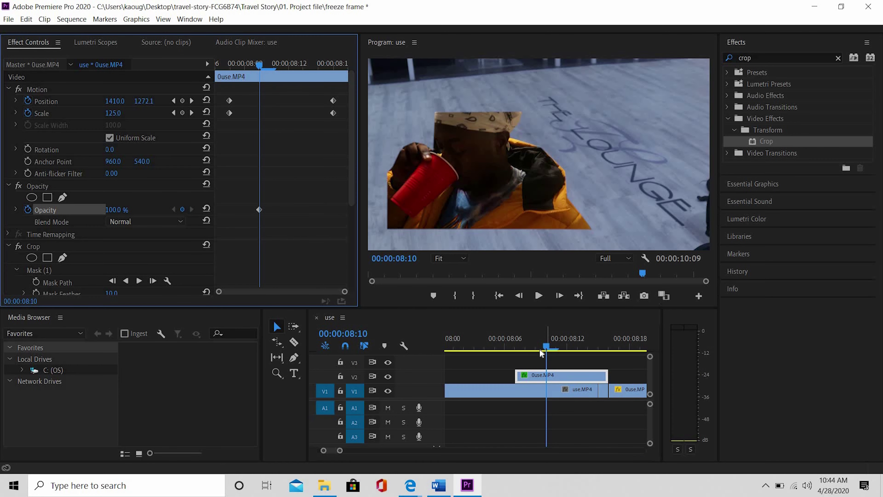
{"action": "left_click_drag", "start_coordinate": [524, 356], "coordinate": [515, 352]}
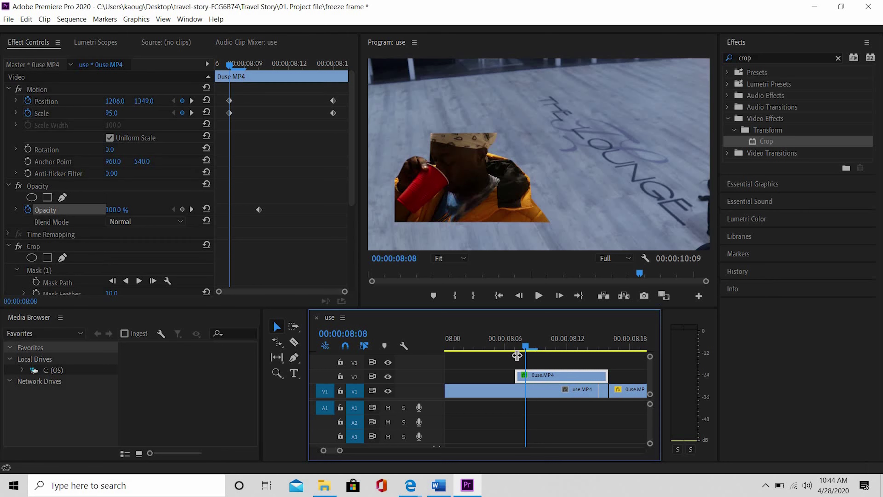
{"action": "left_click", "coordinate": [120, 210]}
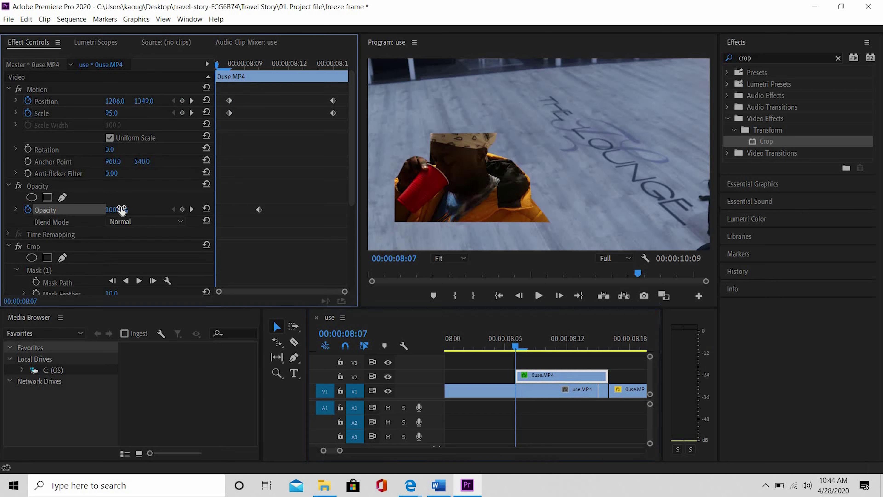
{"action": "type", "text": "0"}
{"action": "key", "text": "Return"}
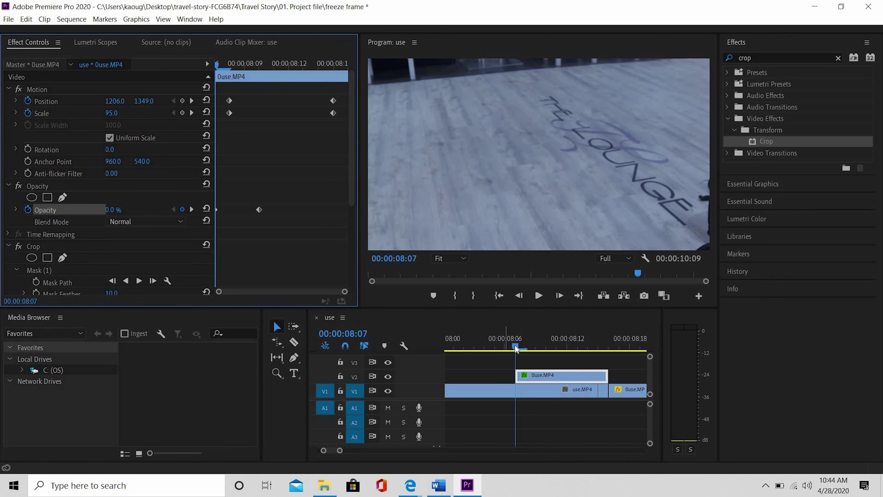
{"action": "left_click", "coordinate": [506, 346]}
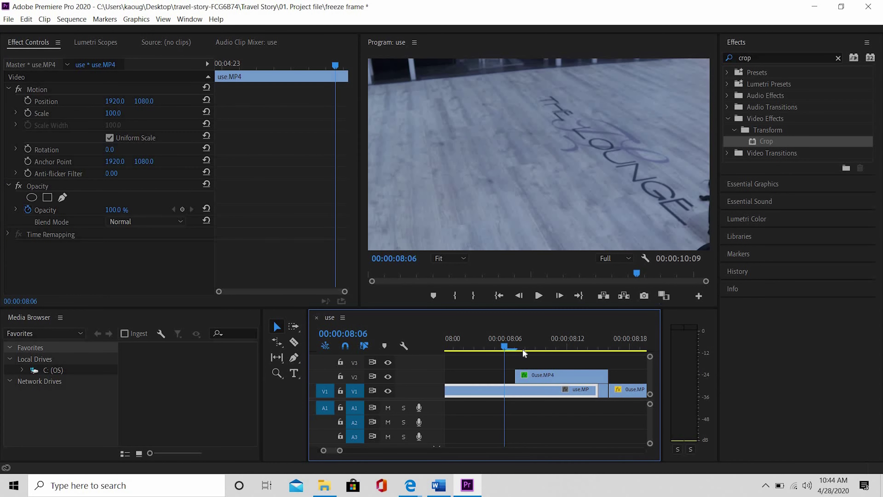
{"action": "left_click_drag", "start_coordinate": [523, 349], "coordinate": [539, 378]}
- Play the sequence from 07:22 to review the fade-in
{"action": "key", "text": "space"}
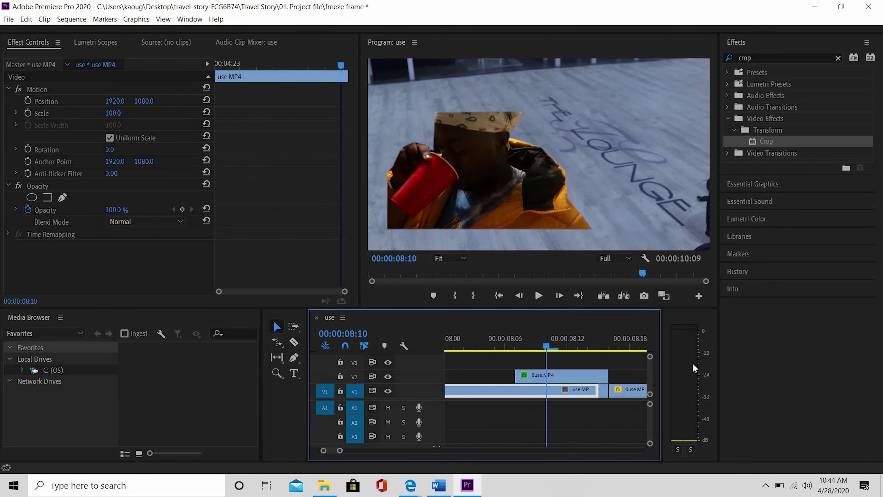
{"action": "left_click_drag", "start_coordinate": [429, 401], "coordinate": [480, 378]}
{"action": "key", "text": "space"}
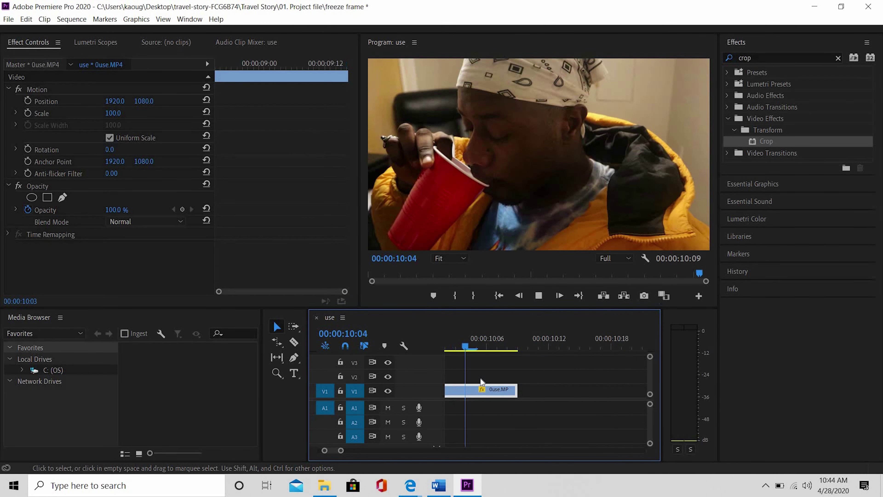
{"action": "key", "text": "space"}
{"action": "key", "text": "space"}
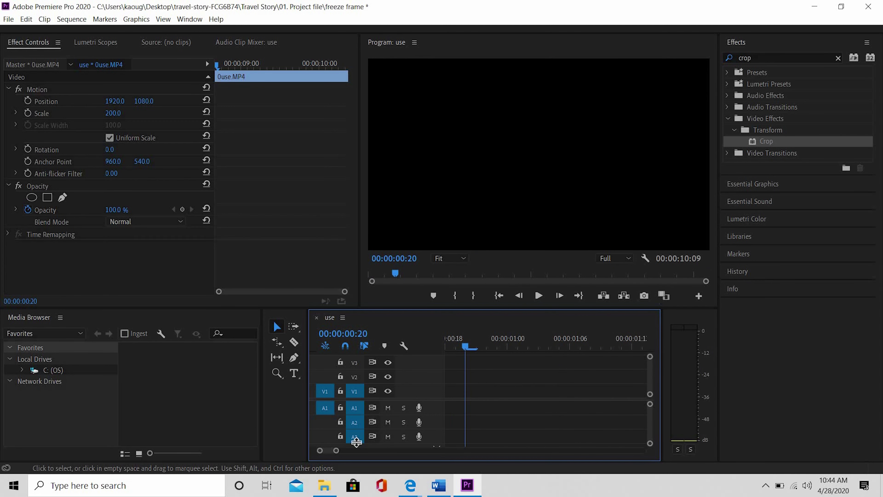
- Zoom the timeline around the freeze and scrub through the fade-in, returning to 08:05
{"action": "left_click_drag", "start_coordinate": [361, 460], "coordinate": [413, 451]}
{"action": "left_click_drag", "start_coordinate": [452, 345], "coordinate": [502, 360]}
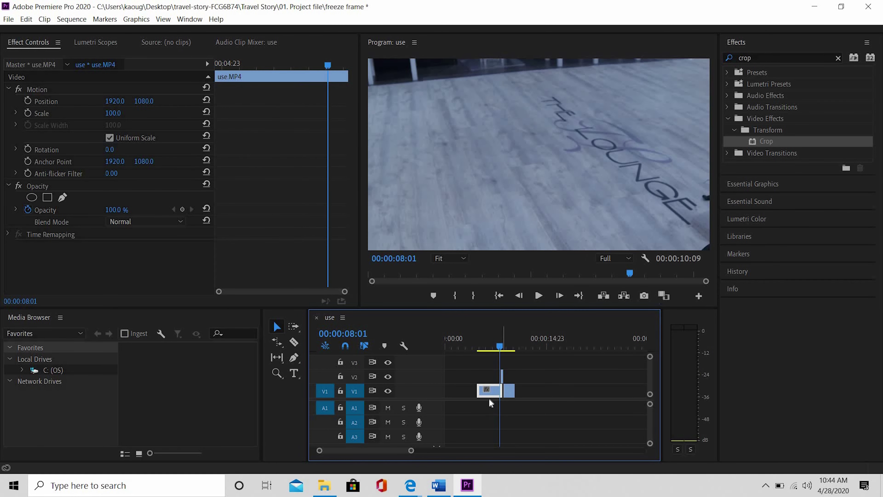
{"action": "left_click_drag", "start_coordinate": [411, 452], "coordinate": [371, 470]}
{"action": "key", "text": "equal"}
{"action": "key", "text": "equal"}
{"action": "key", "text": "equal"}
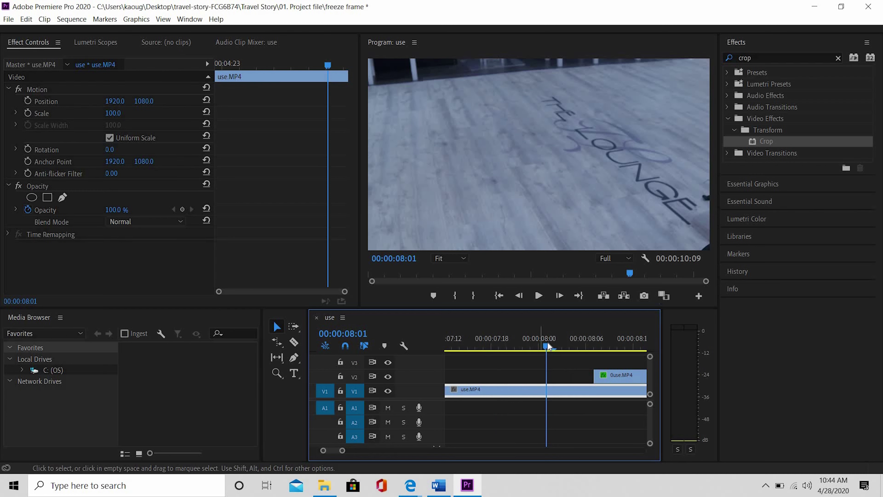
{"action": "left_click_drag", "start_coordinate": [547, 344], "coordinate": [733, 384]}
{"action": "key", "text": "Right"}
{"action": "key", "text": "Right"}
{"action": "key", "text": "Right"}
{"action": "key", "text": "Right"}
{"action": "key", "text": "Right"}
{"action": "key", "text": "Right"}
{"action": "key", "text": "Right"}
{"action": "key", "text": "Right"}
{"action": "key", "text": "Right"}
{"action": "key", "text": "Right"}
{"action": "key", "text": "Right"}
{"action": "key", "text": "Right"}
{"action": "key", "text": "Right"}
{"action": "key", "text": "Right"}
{"action": "key", "text": "Right"}
{"action": "key", "text": "Right"}
{"action": "key", "text": "Right"}
{"action": "key", "text": "Right"}
{"action": "key", "text": "Right"}
{"action": "scroll", "coordinate": [519, 388], "scroll_direction": "down", "scroll_amount": 3}
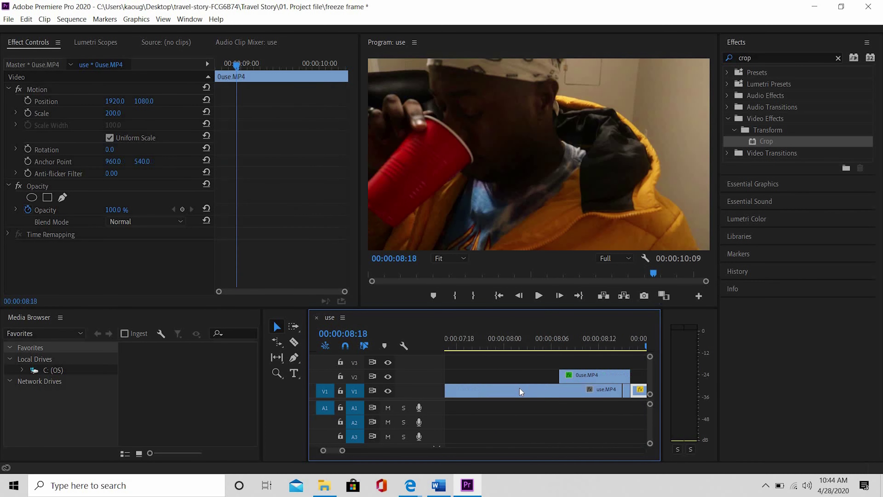
{"action": "key", "text": "Left"}
{"action": "key", "text": "Left"}
{"action": "key", "text": "Left"}
{"action": "key", "text": "Left"}
{"action": "key", "text": "Left"}
{"action": "key", "text": "Left"}
{"action": "key", "text": "Left"}
{"action": "key", "text": "Left"}
{"action": "key", "text": "Left"}
{"action": "key", "text": "Left"}
{"action": "key", "text": "Left"}
{"action": "key", "text": "Left"}
{"action": "key", "text": "Left"}
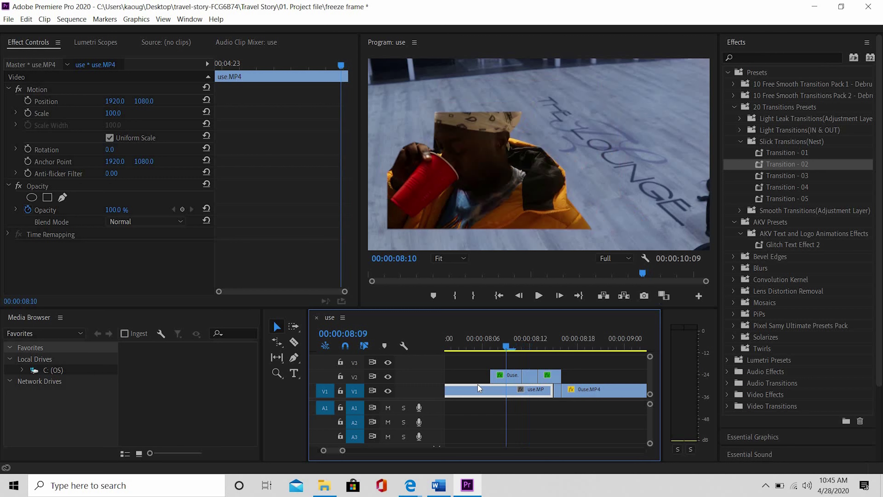
{"action": "left_click", "coordinate": [473, 347]}
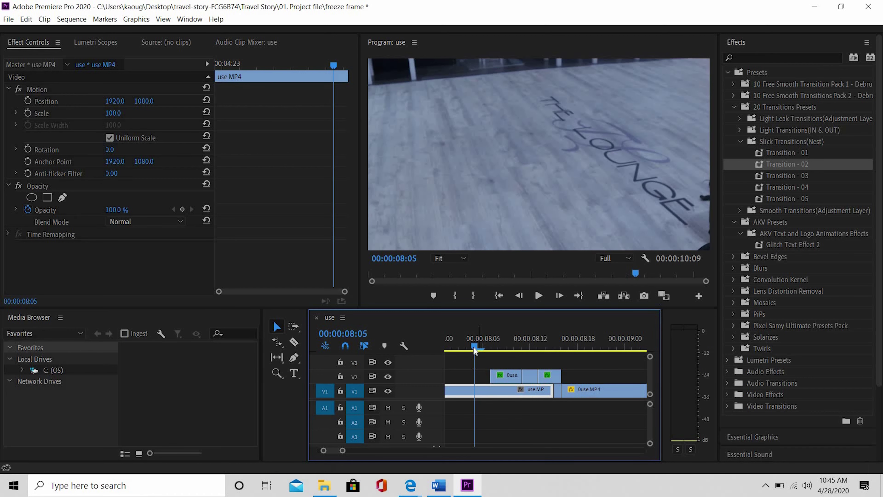
{"action": "left_click_drag", "start_coordinate": [481, 354], "coordinate": [573, 360]}
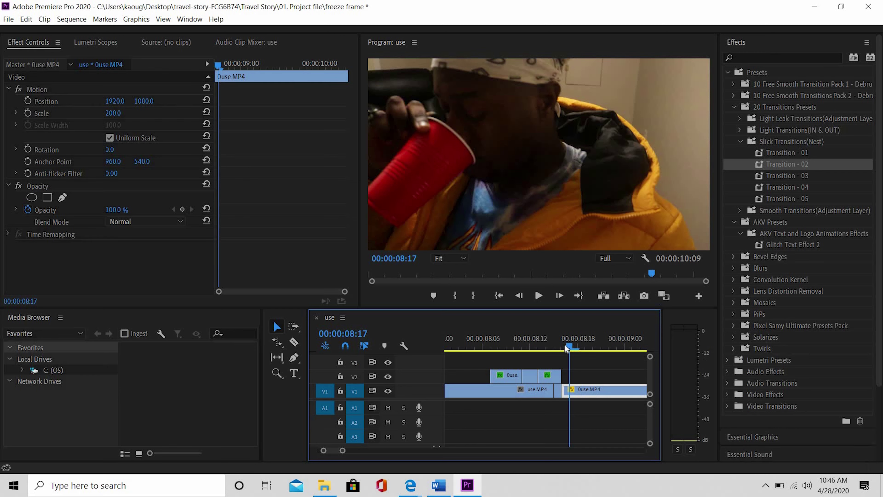
{"action": "key", "text": "Left"}
{"action": "key", "text": "Left"}
{"action": "key", "text": "Left"}
{"action": "key", "text": "Left"}
{"action": "key", "text": "Left"}
{"action": "key", "text": "Left"}
{"action": "key", "text": "Left"}
{"action": "key", "text": "Left"}
{"action": "key", "text": "Left"}
{"action": "key", "text": "Left"}
{"action": "key", "text": "Left"}
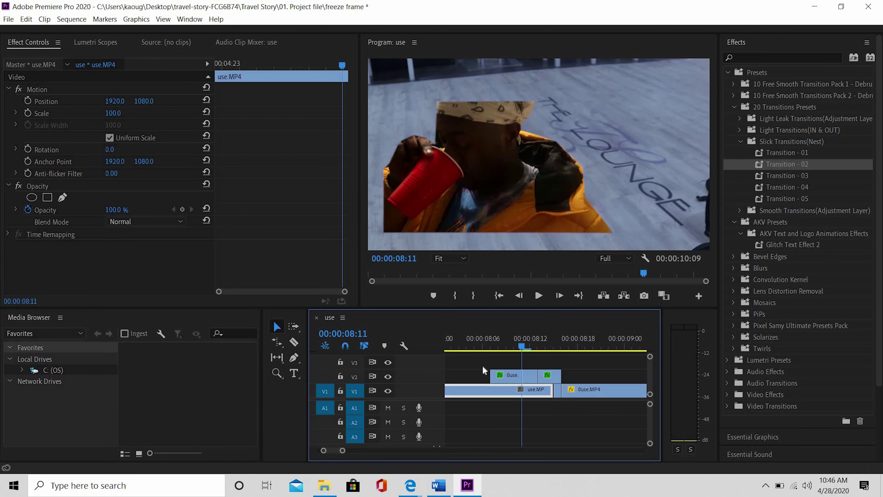
{"action": "key", "text": "Right"}
{"action": "key", "text": "Right"}
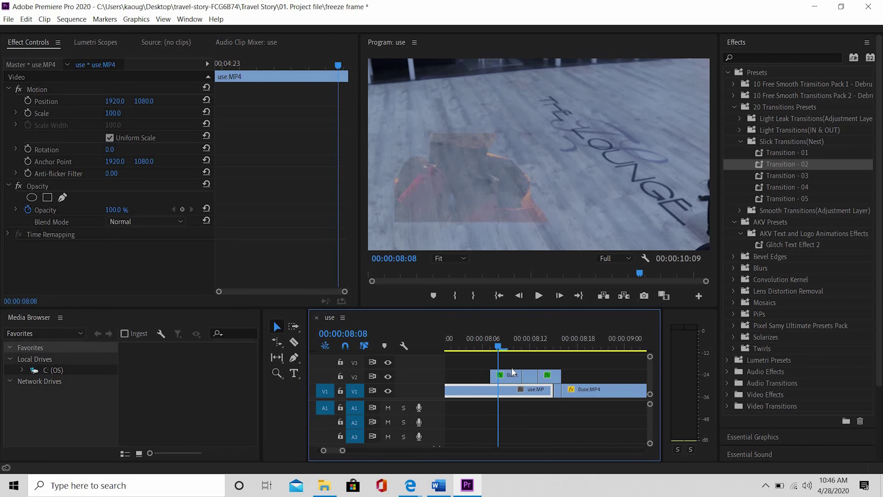
{"action": "key", "text": "Right"}
{"action": "key", "text": "Right"}
{"action": "key", "text": "Right"}
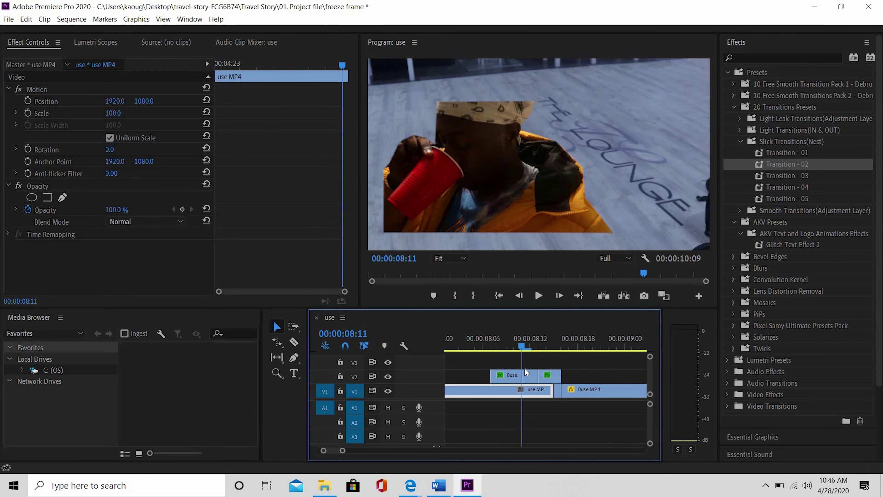
{"action": "key", "text": "Right"}
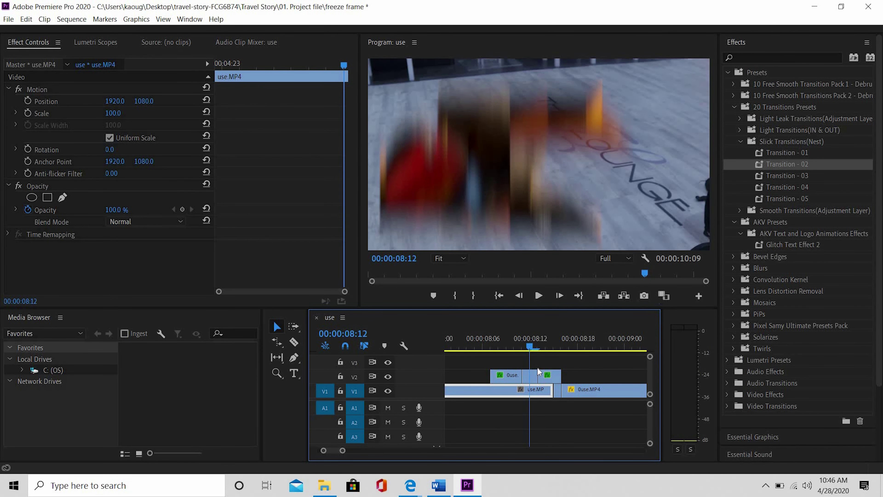
{"action": "key", "text": "Right"}
{"action": "key", "text": "Right"}
{"action": "key", "text": "Right"}
{"action": "key", "text": "Right"}
{"action": "key", "text": "Right"}
{"action": "key", "text": "Right"}
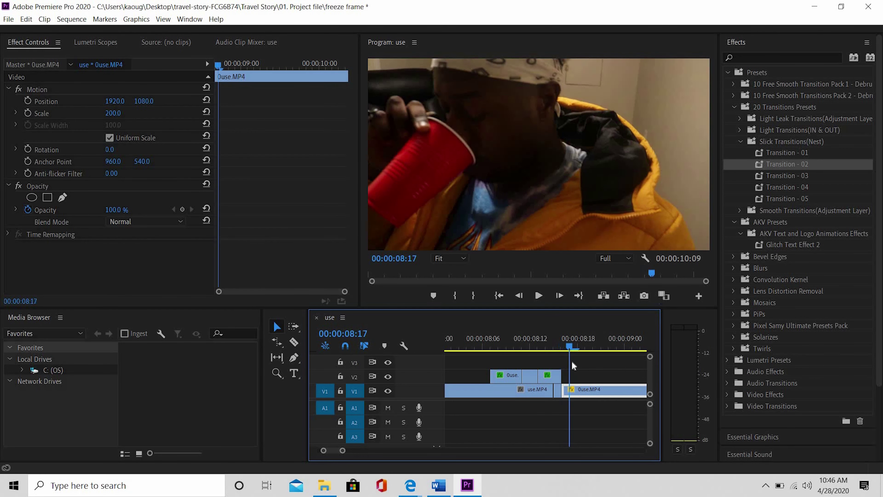
{"action": "key", "text": "Left"}
{"action": "key", "text": "Left"}
{"action": "left_click", "coordinate": [477, 367]}
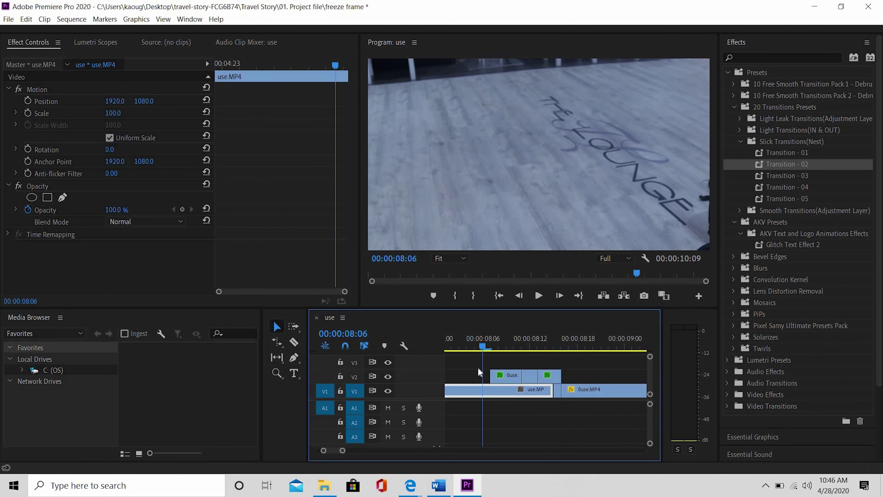
{"action": "key", "text": "space"}
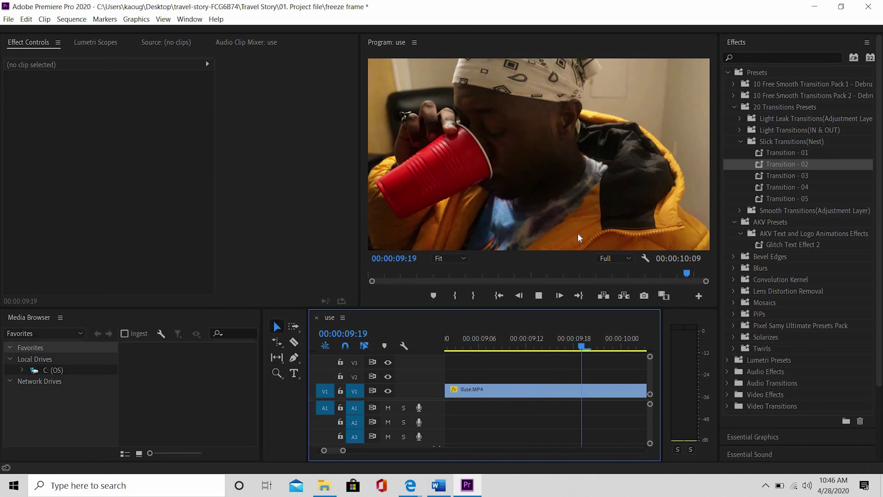
{"action": "key", "text": "space"}
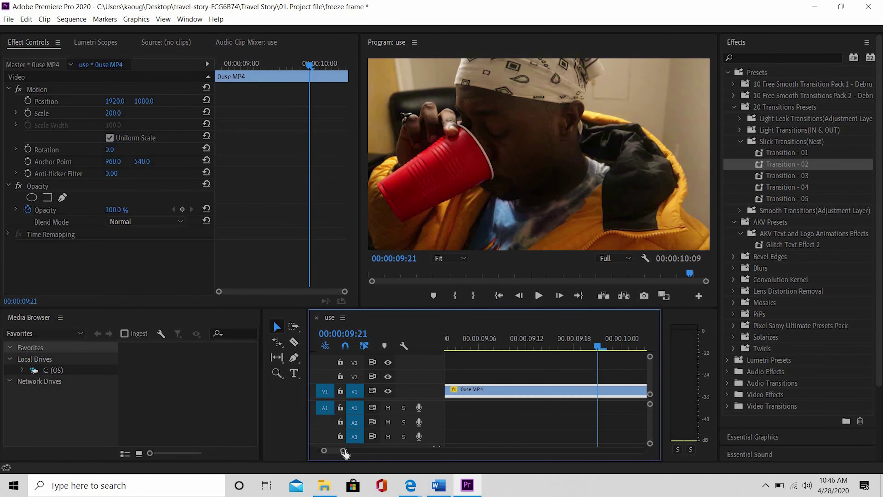
{"action": "left_click_drag", "start_coordinate": [345, 451], "coordinate": [400, 453]}
{"action": "left_click_drag", "start_coordinate": [545, 348], "coordinate": [522, 350]}
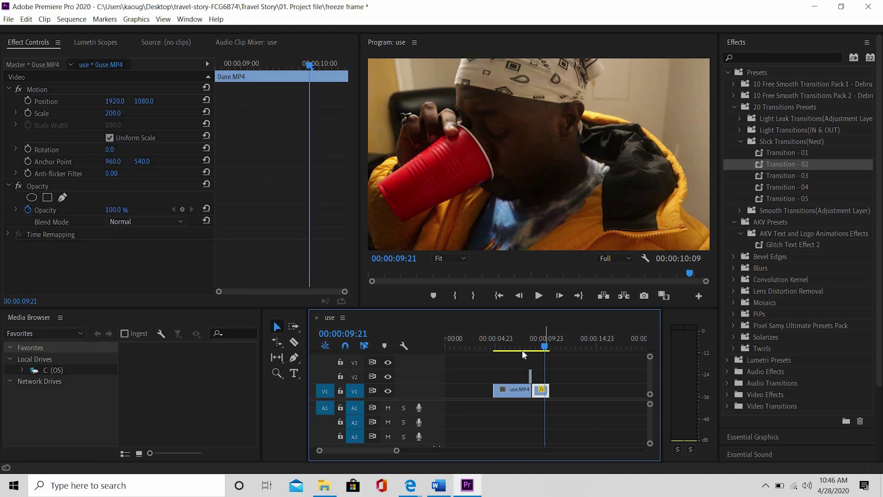
{"action": "key", "text": "space"}
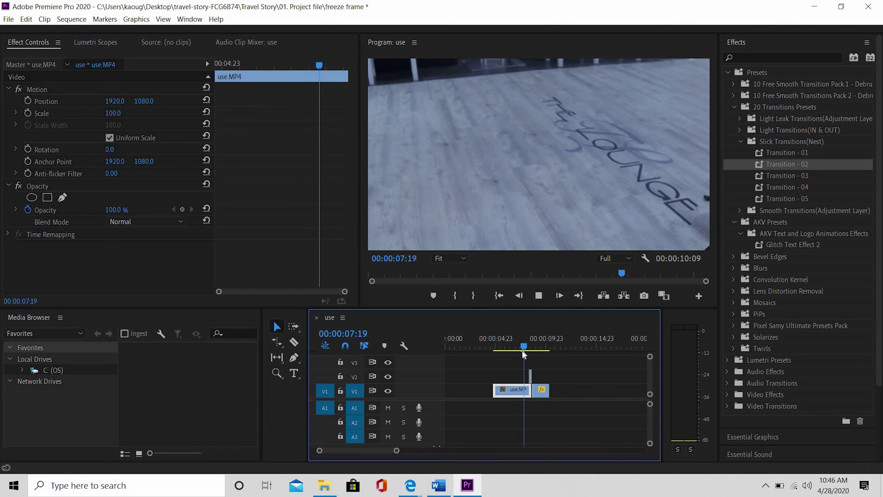
{"action": "key", "text": "space"}
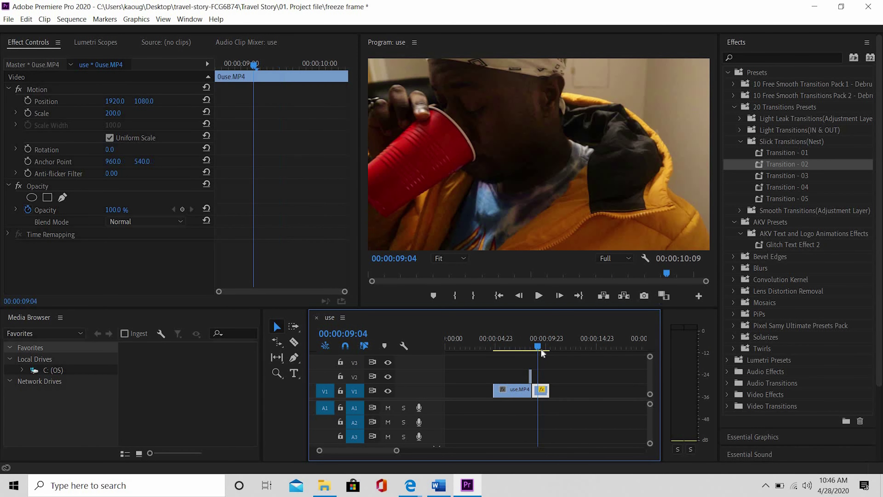
{"action": "left_click", "coordinate": [517, 348]}
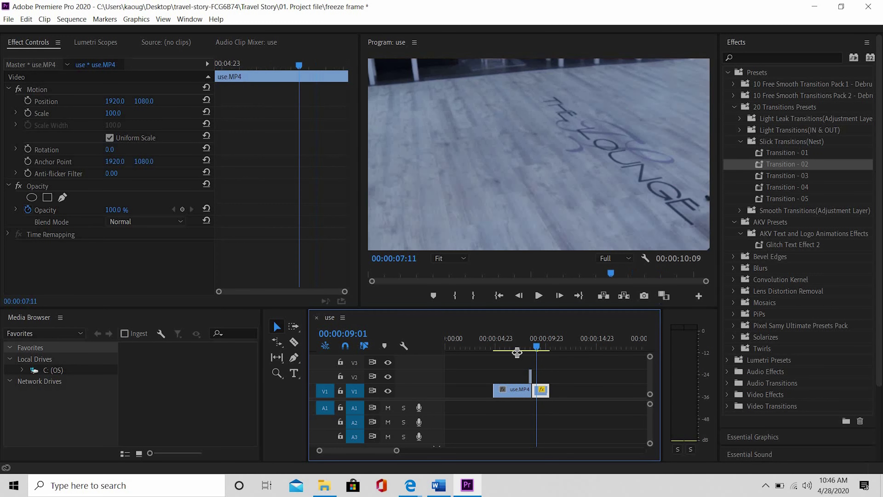
{"action": "key", "text": "space"}
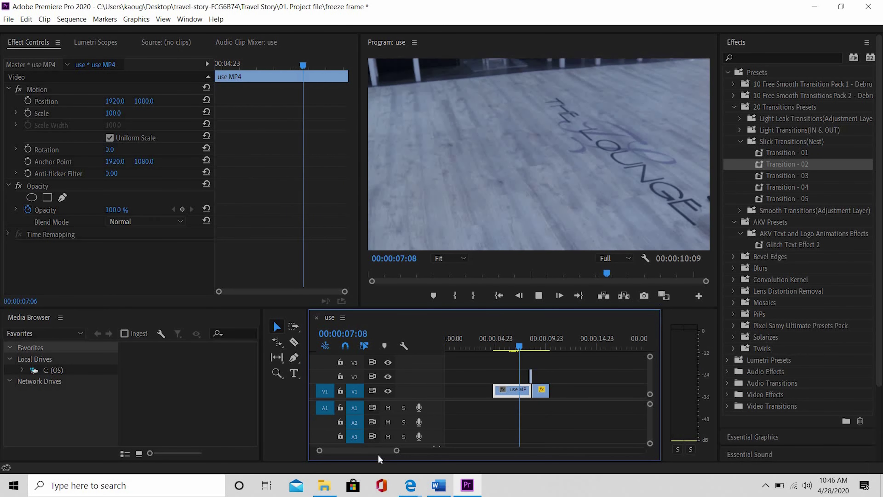
{"action": "key", "text": "space"}
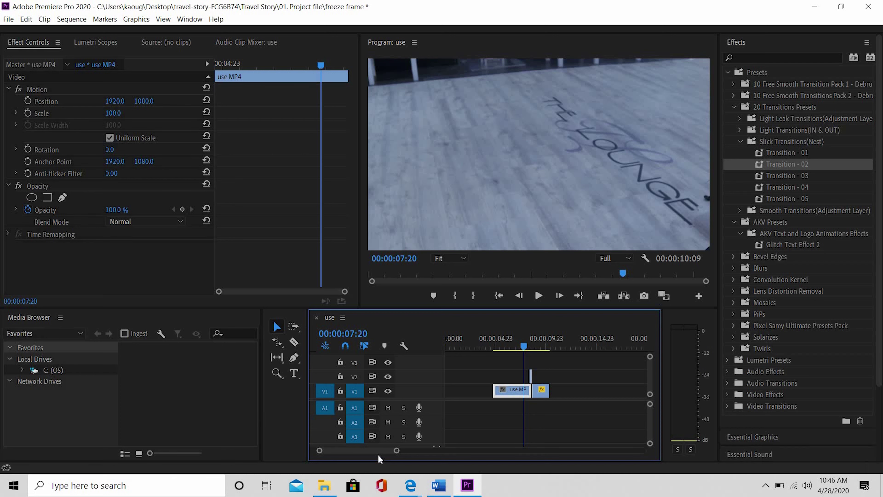